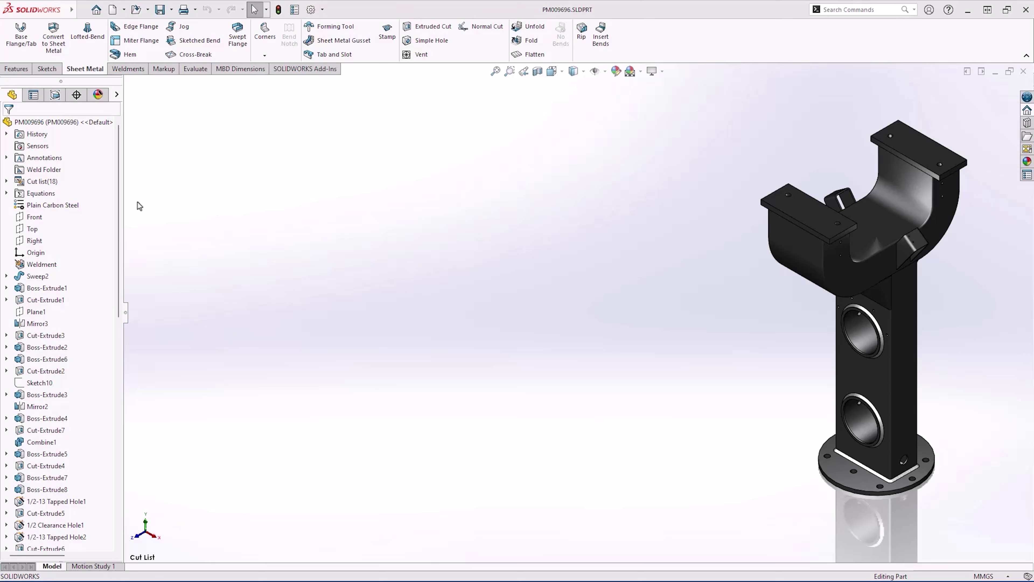
Add a custom Process property with value Waterjet to Sheet<1> and copy it to all cut-list items.
left_click(7, 181)
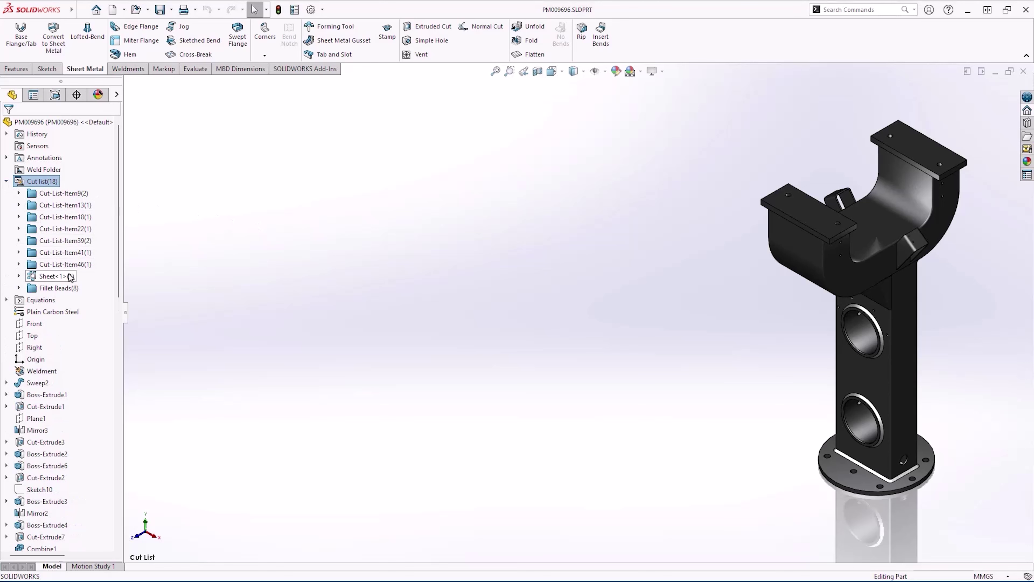
right_click(57, 276)
left_click(91, 293)
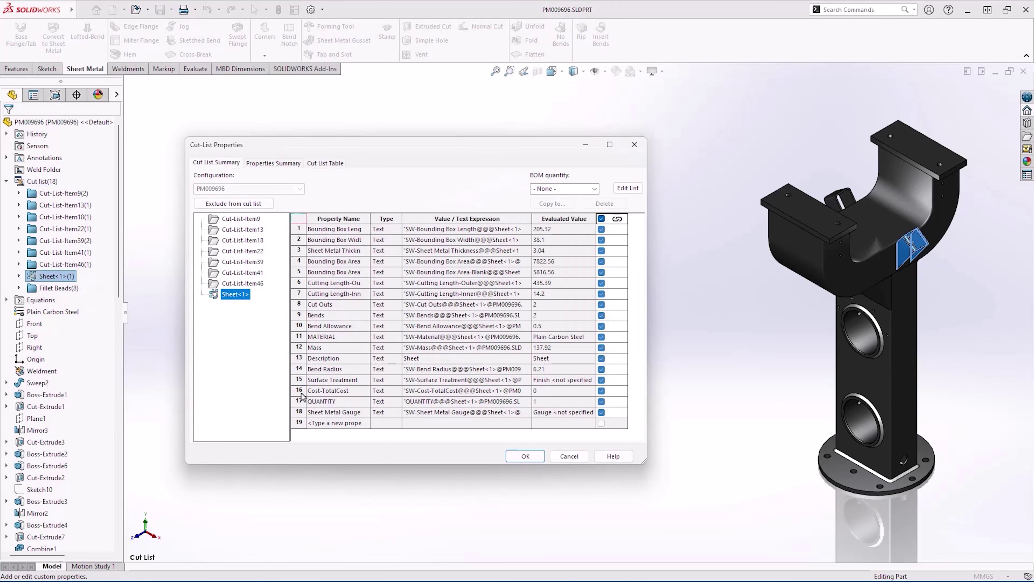
left_click(351, 422)
type("Process")
key("Tab")
type("Water")
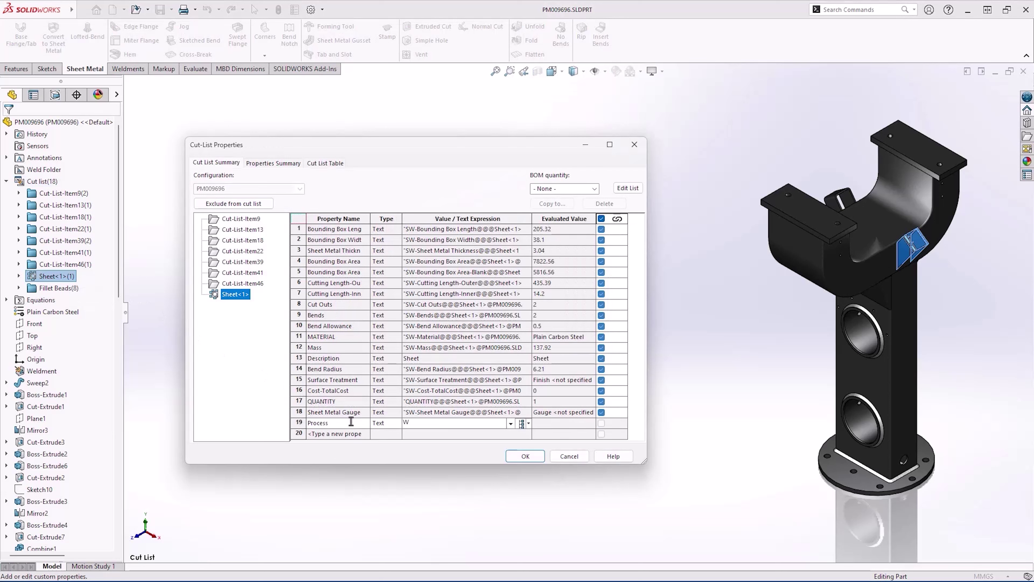
key("Return")
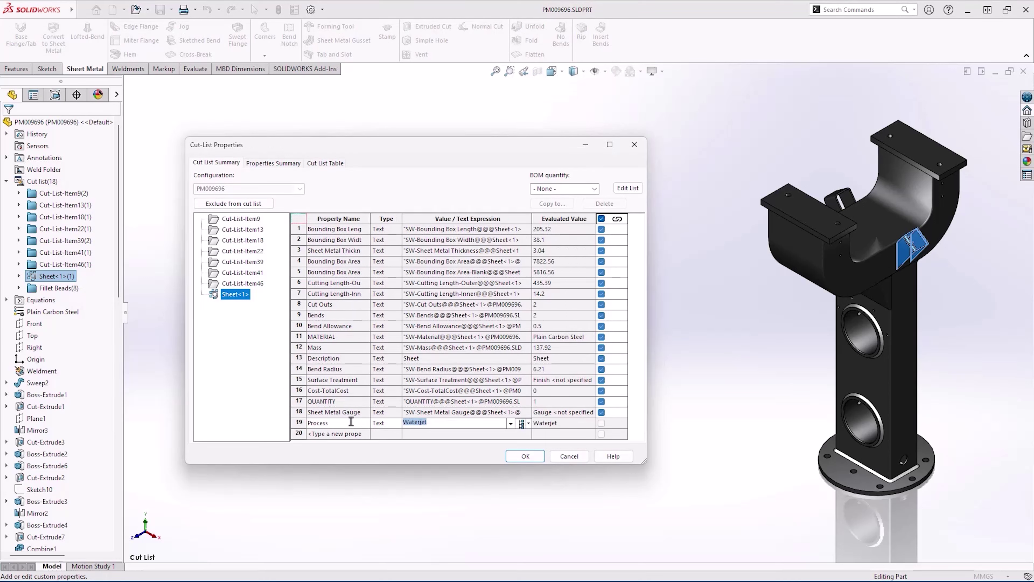
left_click(299, 422)
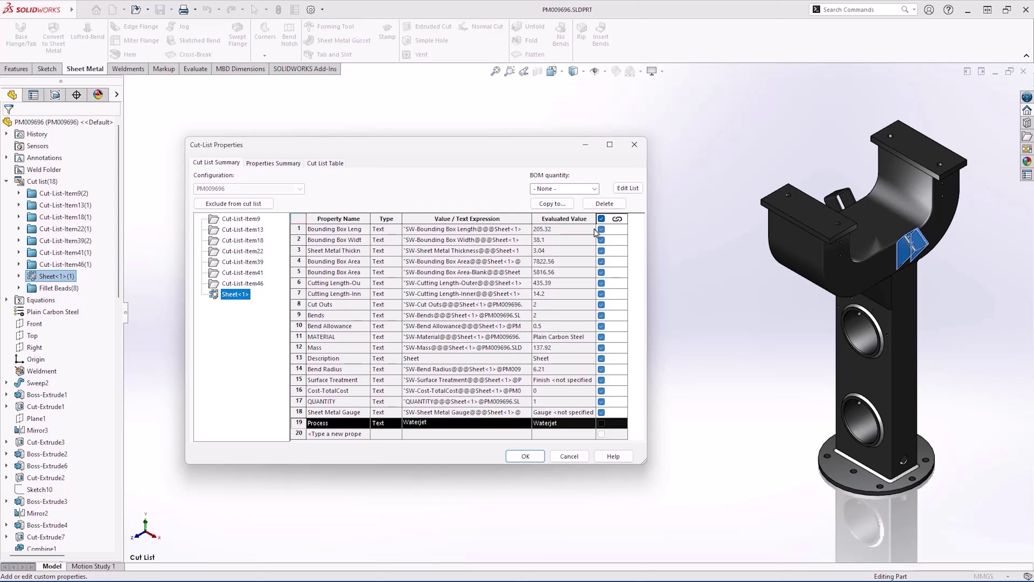
left_click(572, 204)
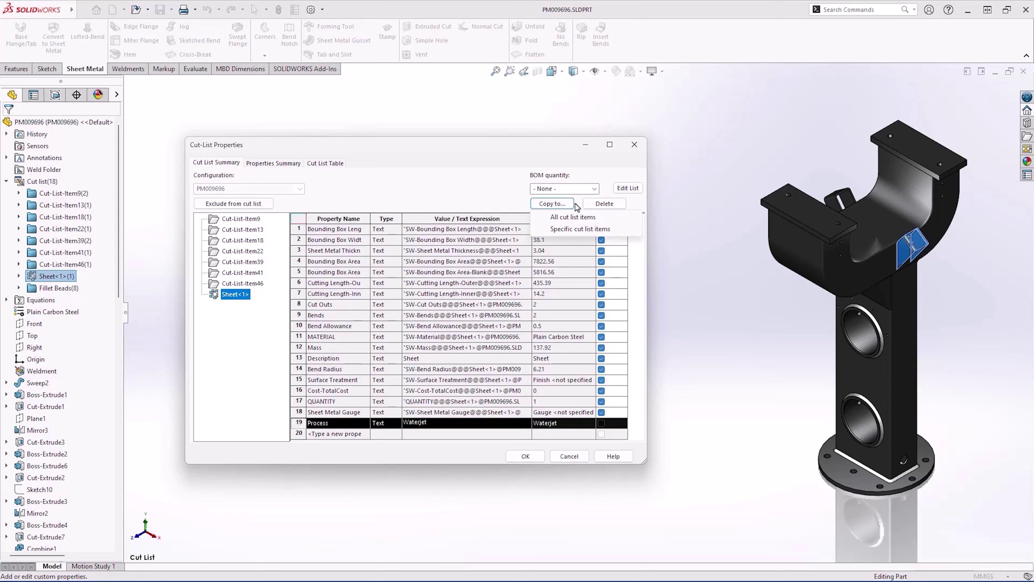
left_click(615, 220)
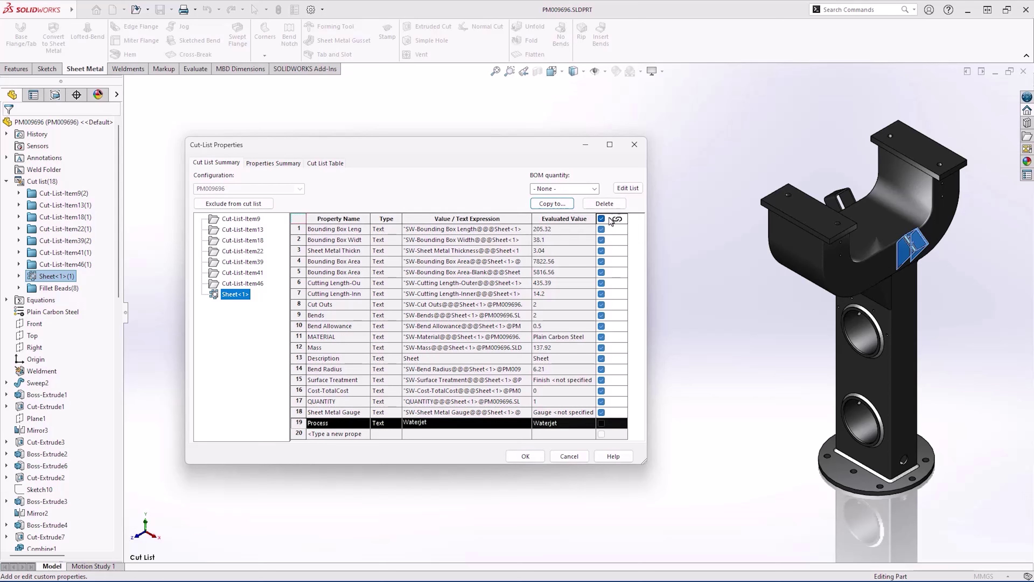
Review the cut-list items' properties and change Cut-List-Item9's Process to Bandsaw.
left_click(257, 272)
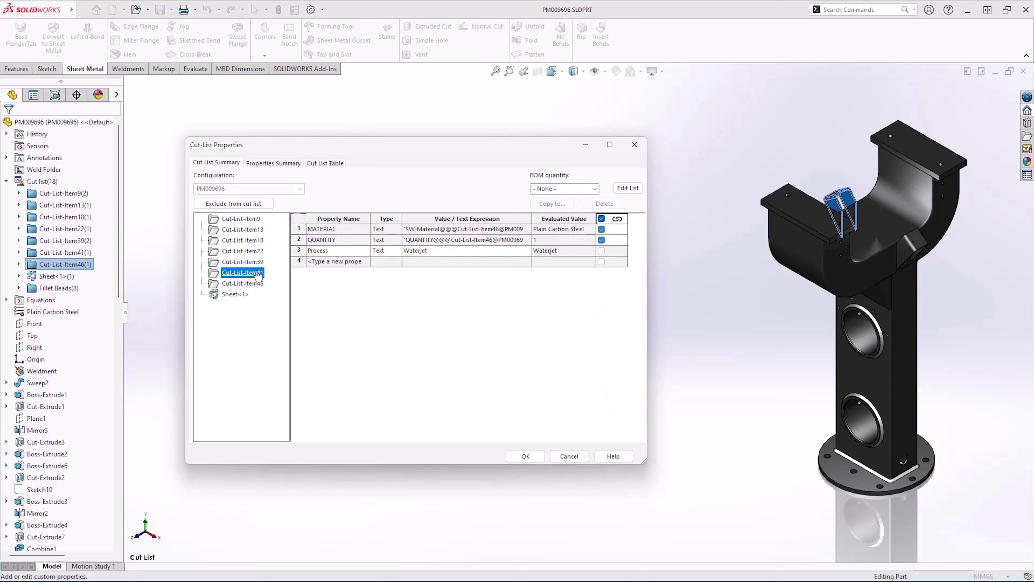
left_click(258, 262)
left_click(258, 251)
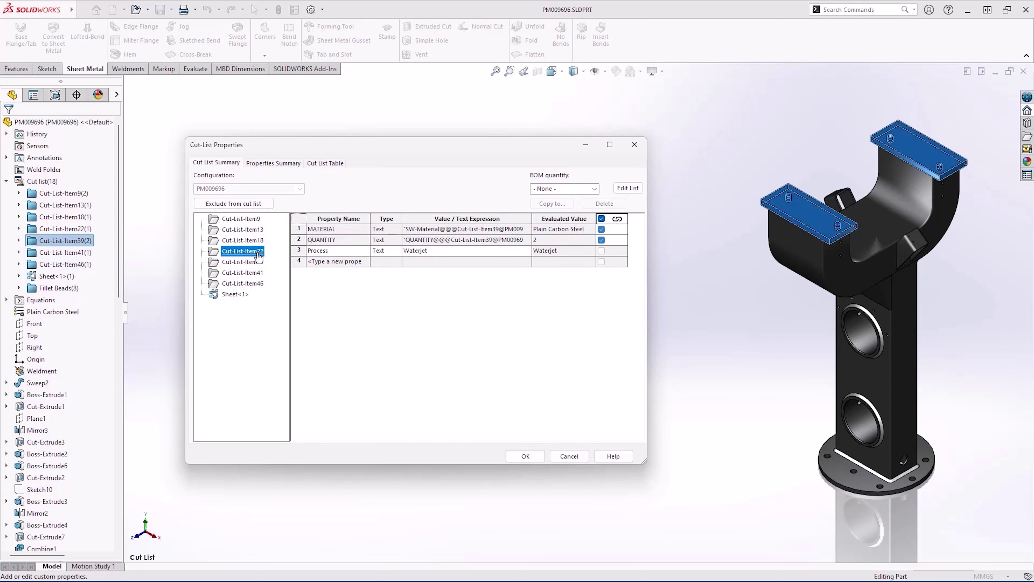
left_click(258, 241)
left_click(258, 230)
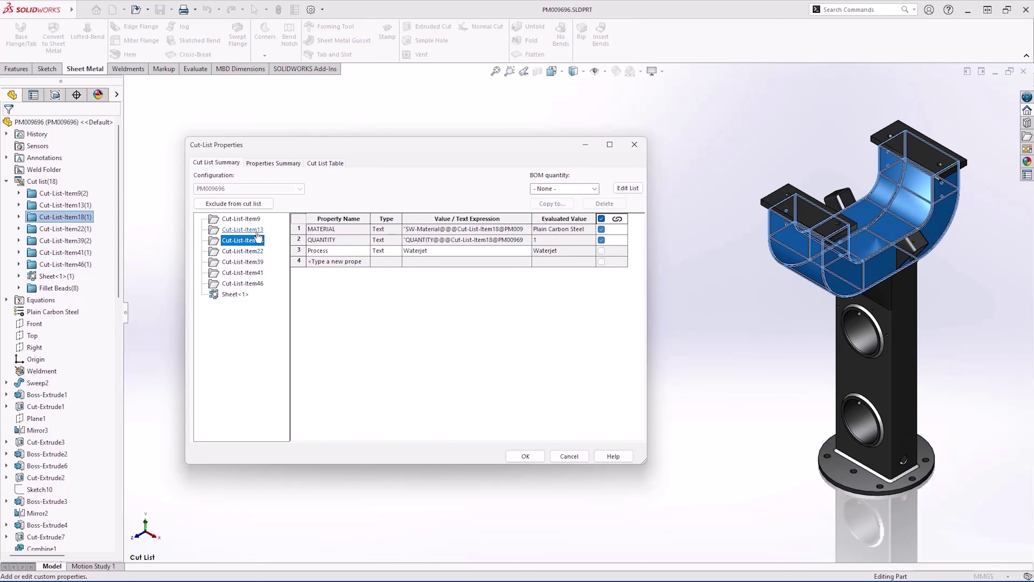
left_click(257, 220)
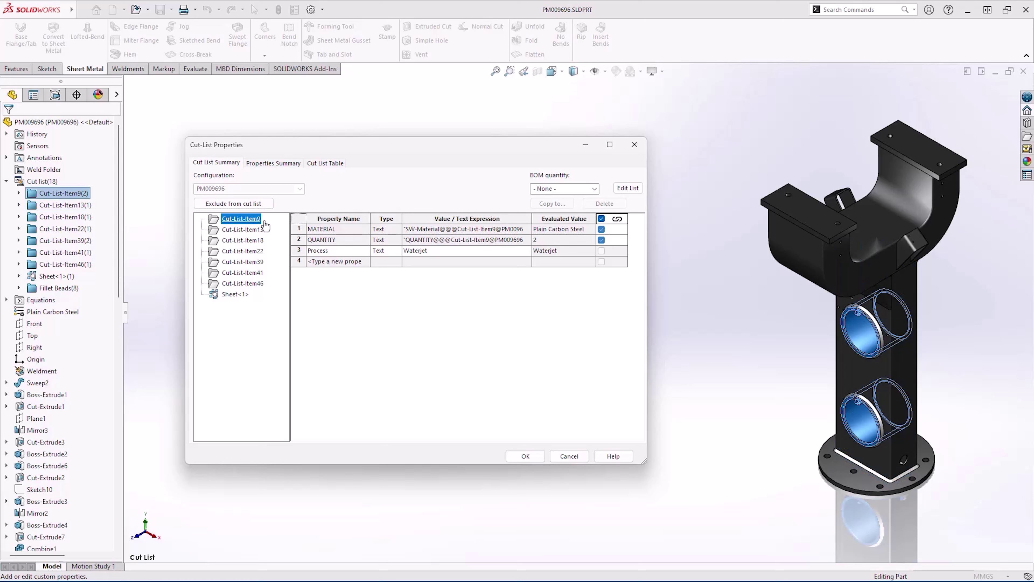
left_click(454, 253)
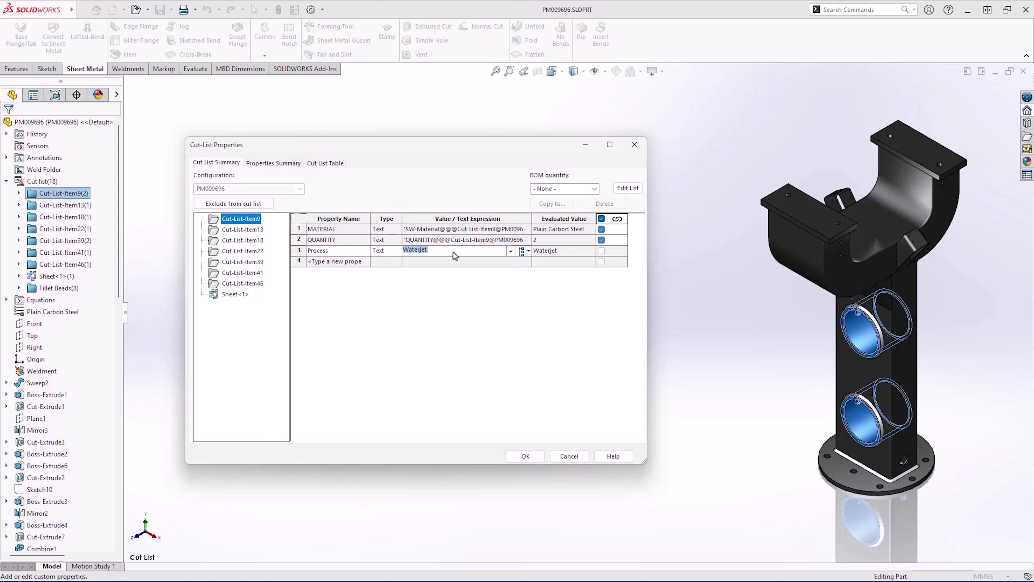
type("Bandsaw")
key("Return")
Copy the Bandsaw Process value to Cut-List-Items 9, 13 and 18, overwriting existing values.
left_click(299, 250)
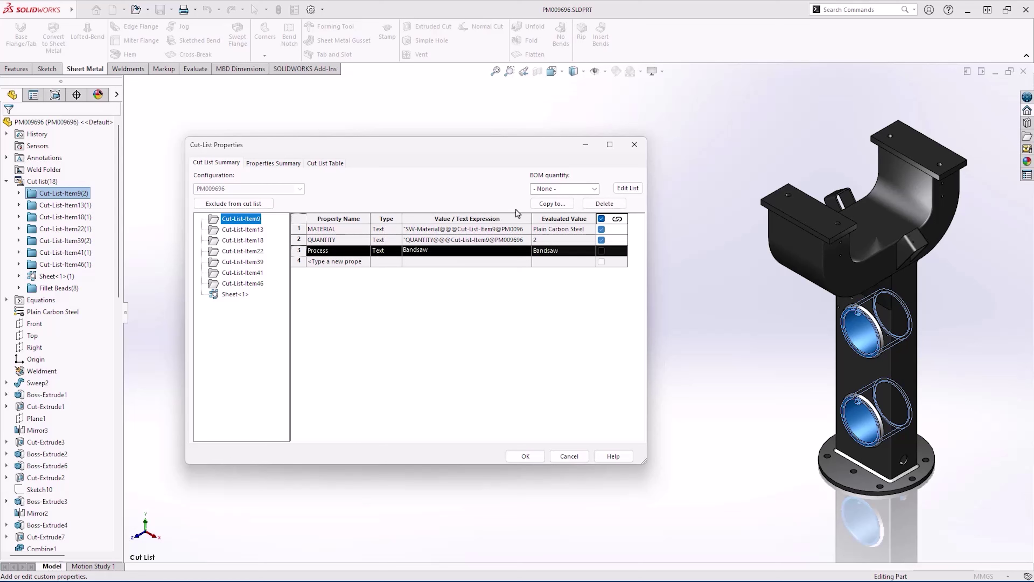
left_click(570, 204)
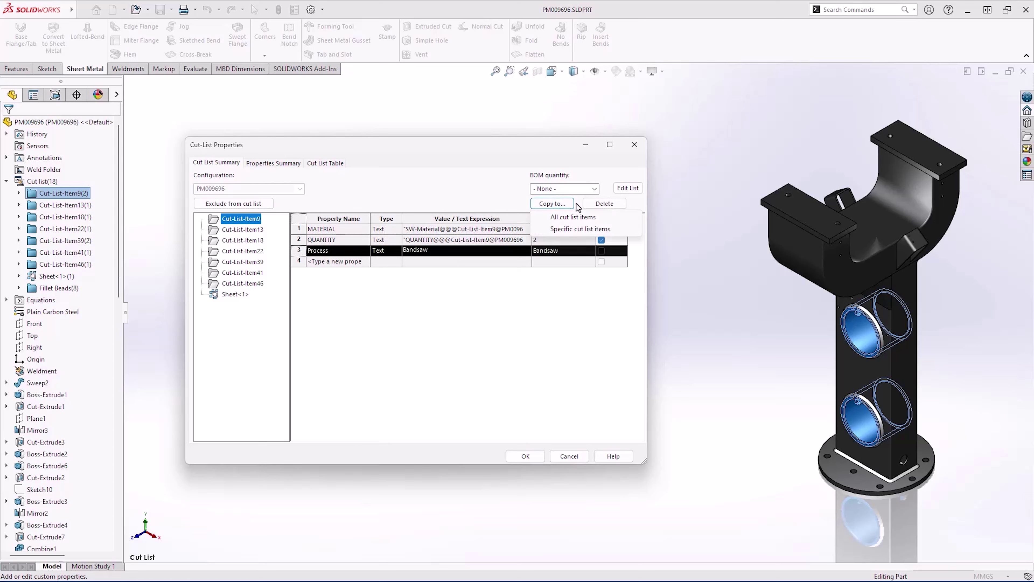
left_click(621, 230)
left_click(496, 272, "shift")
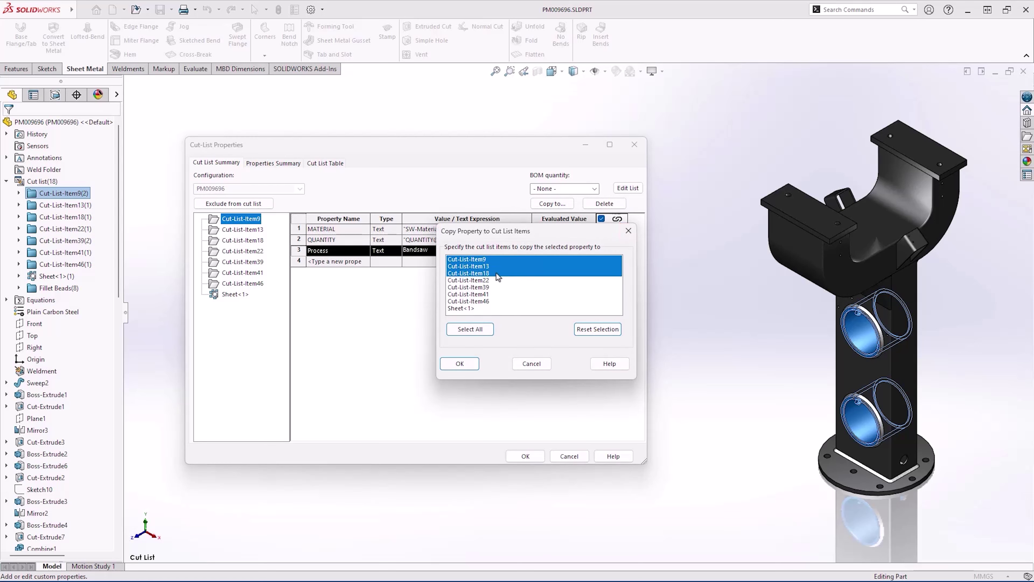
left_click(470, 365)
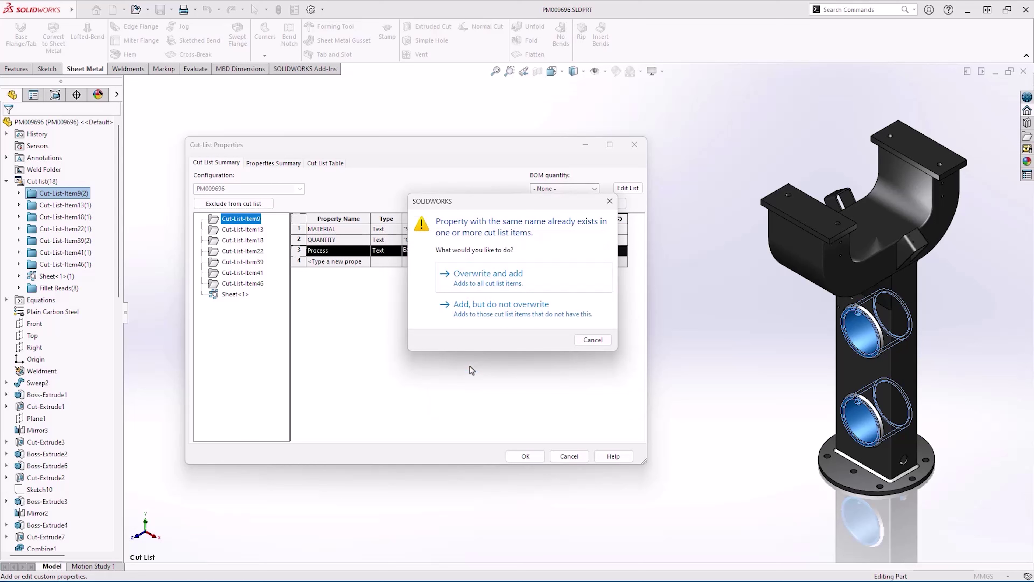
left_click(574, 281)
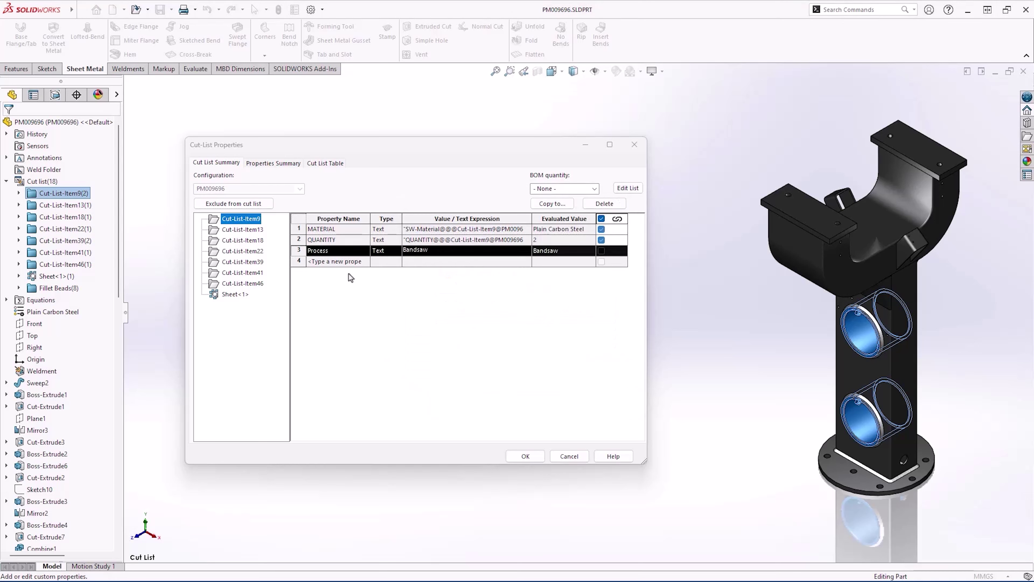
Verify the Process values of Items 13, 18 and 22, then close Cut-List Properties.
left_click(256, 230)
left_click(258, 241)
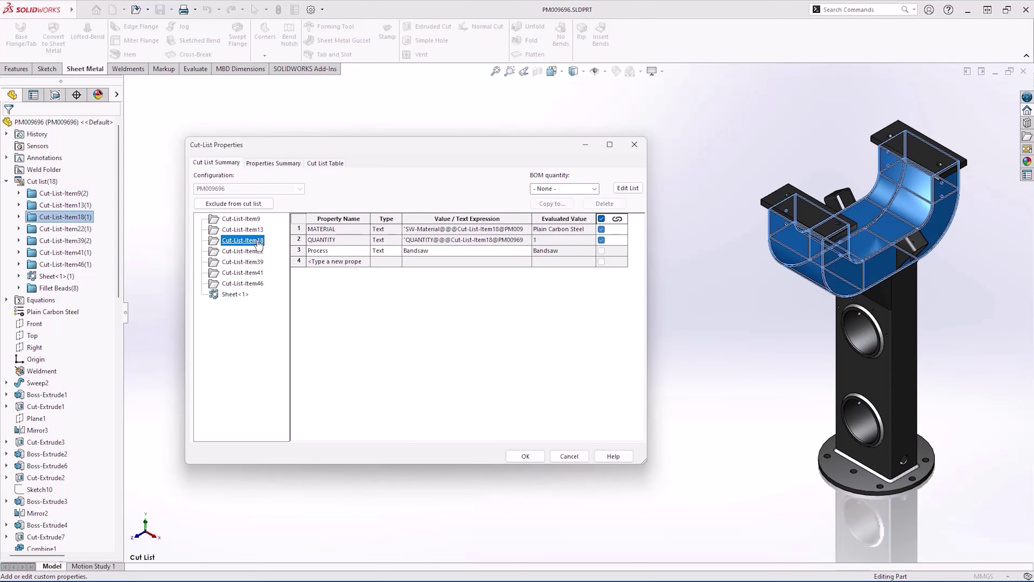
left_click(253, 251)
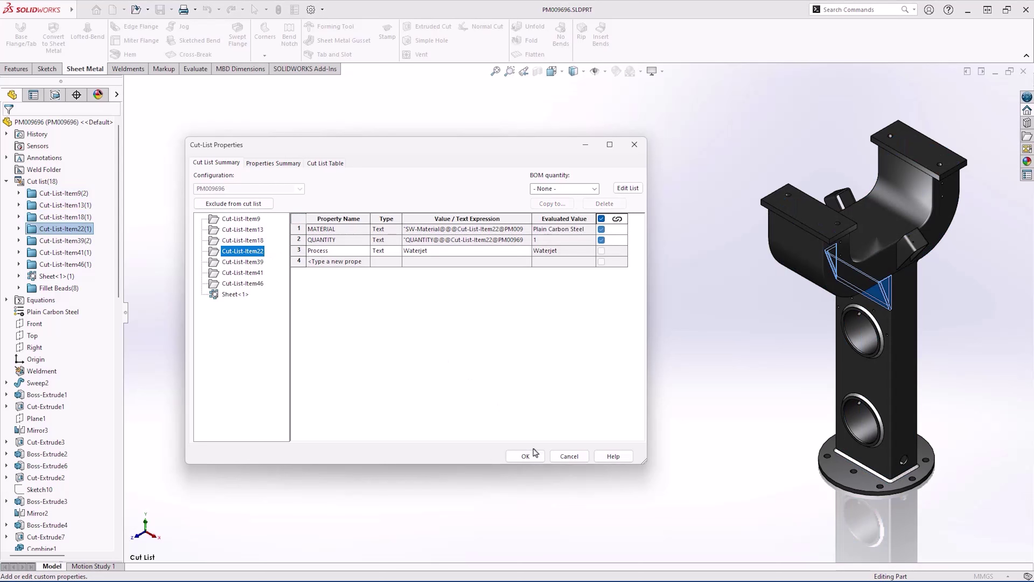
left_click(525, 455)
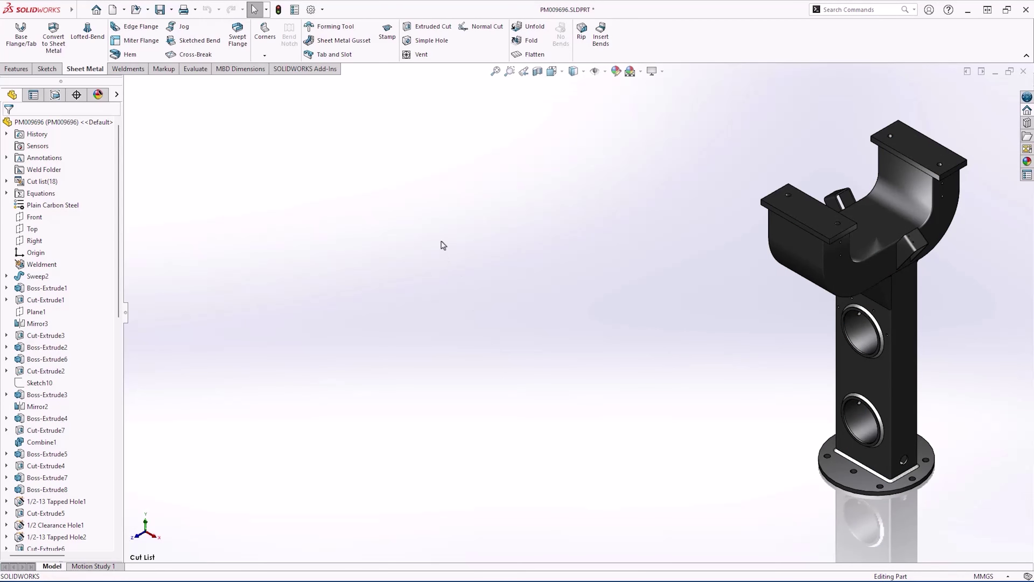
Switch to a closer view of the gusset and flatten it into its flat pattern.
key("space")
left_click(410, 337)
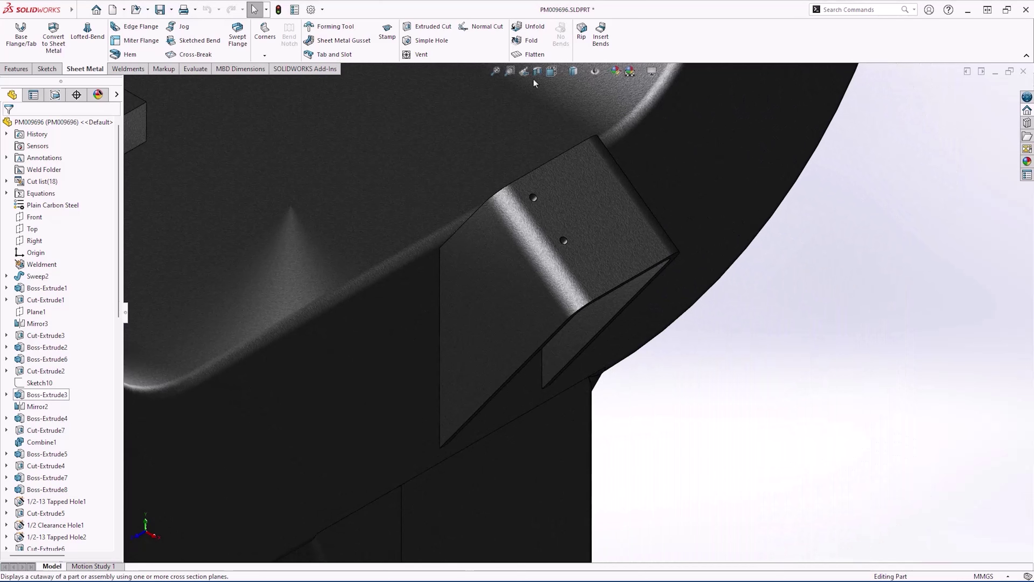
left_click(542, 59)
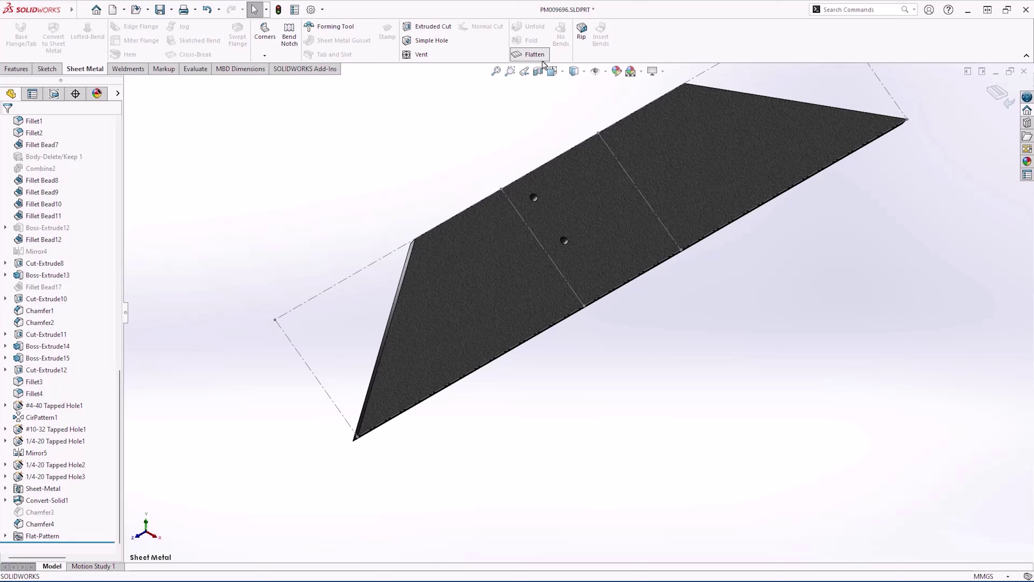
Notch every bend line of the flat pattern with triangular bend notches sized 3.00 mm both ways.
left_click(285, 55)
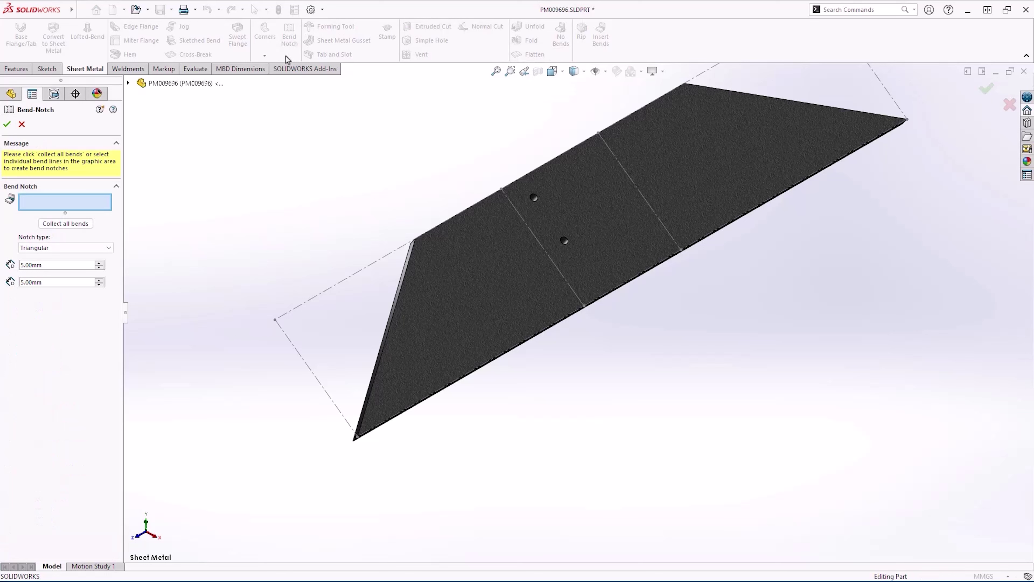
left_click(91, 223)
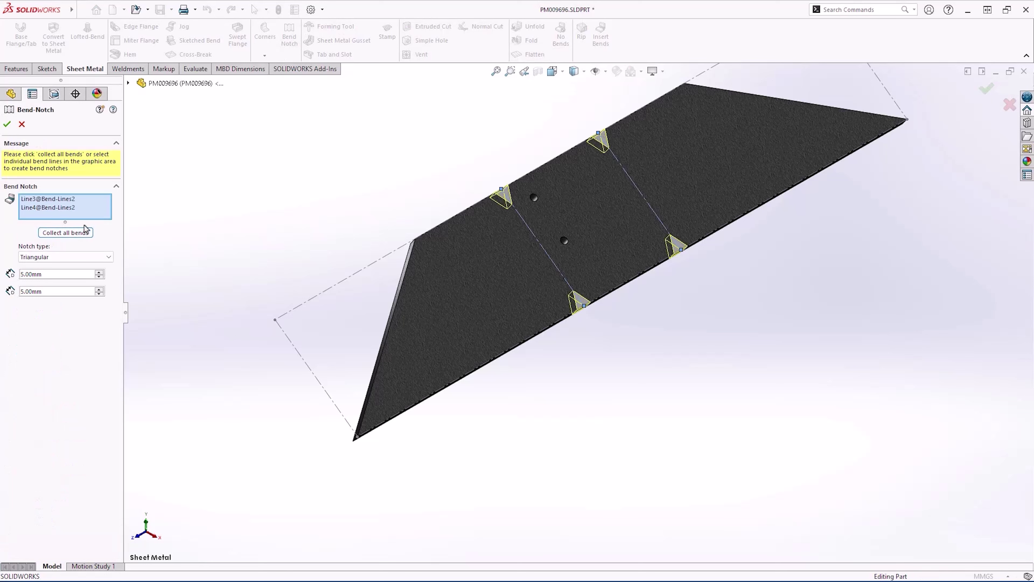
left_click(110, 257)
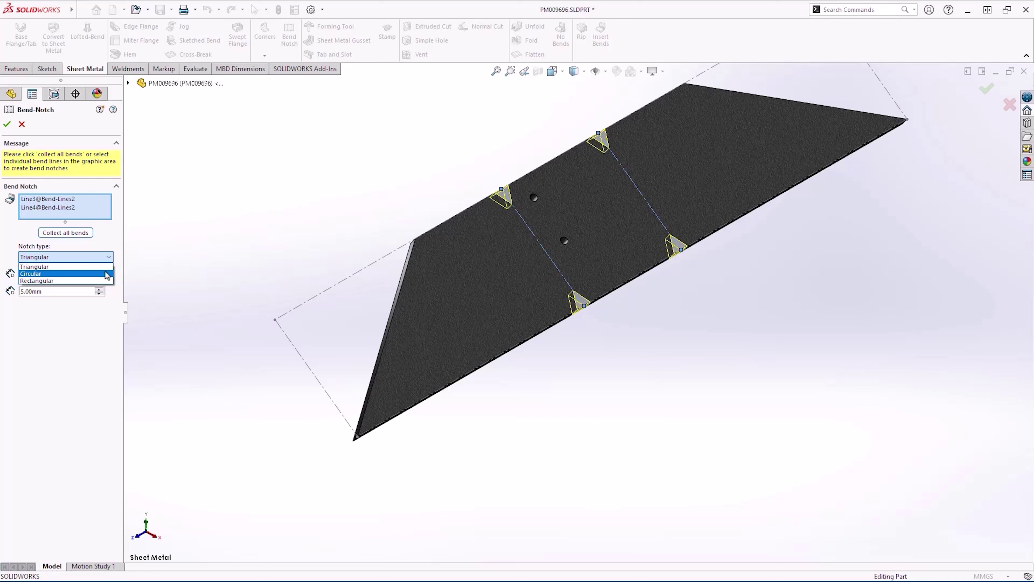
left_click(107, 274)
left_click(108, 256)
left_click(107, 281)
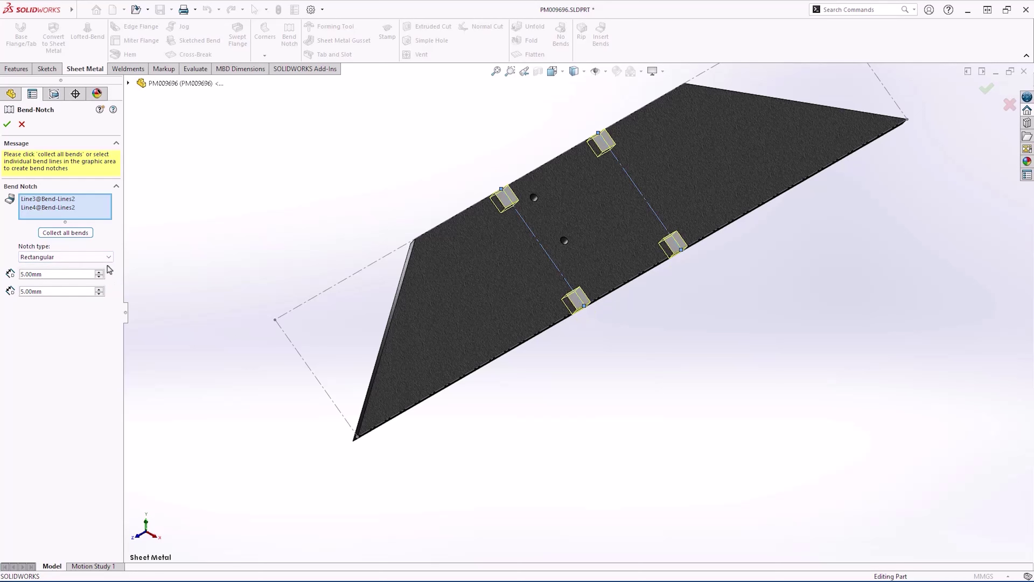
left_click(107, 257)
left_click(107, 273)
left_click(99, 277)
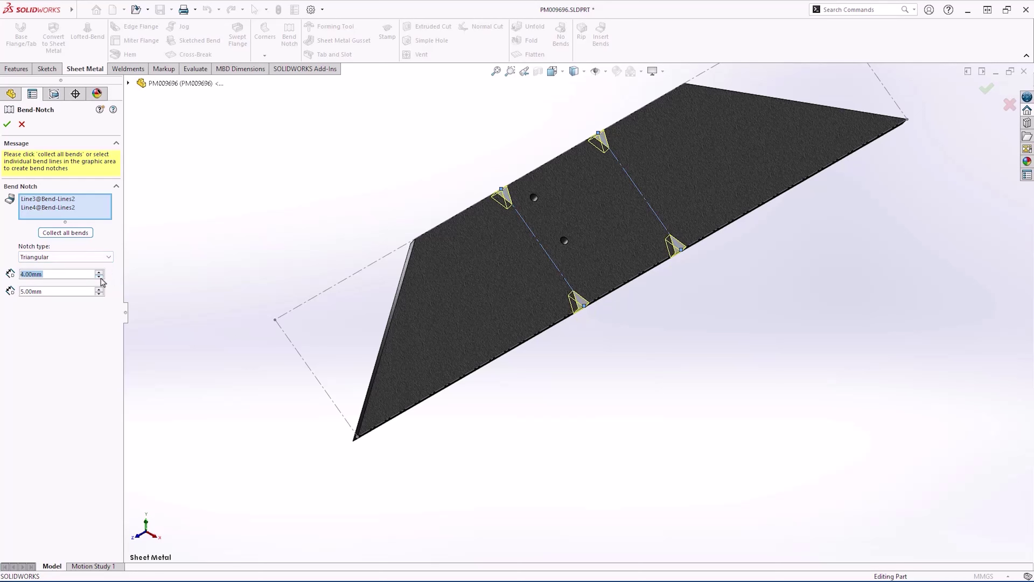
left_click(100, 277)
left_click(99, 293)
left_click(99, 293)
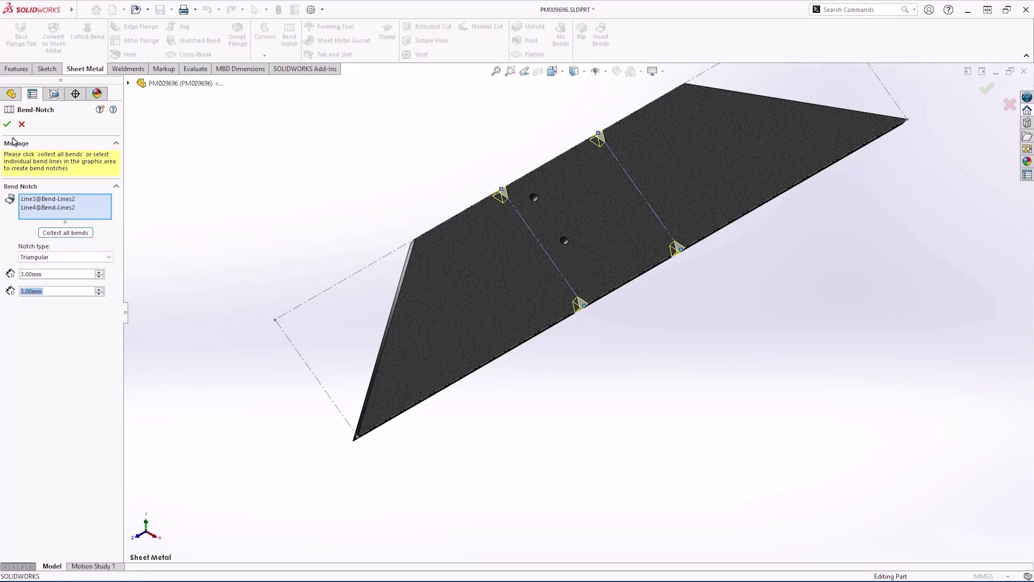
left_click(7, 124)
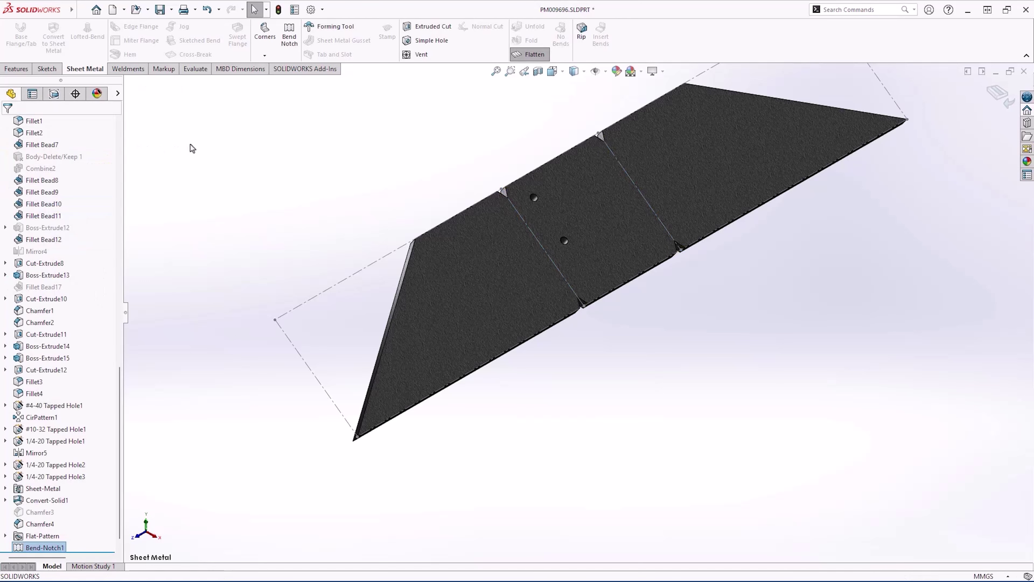
Refold the part and define a first tab group on the vertical edge with equal 10 mm end offsets.
left_click(537, 56)
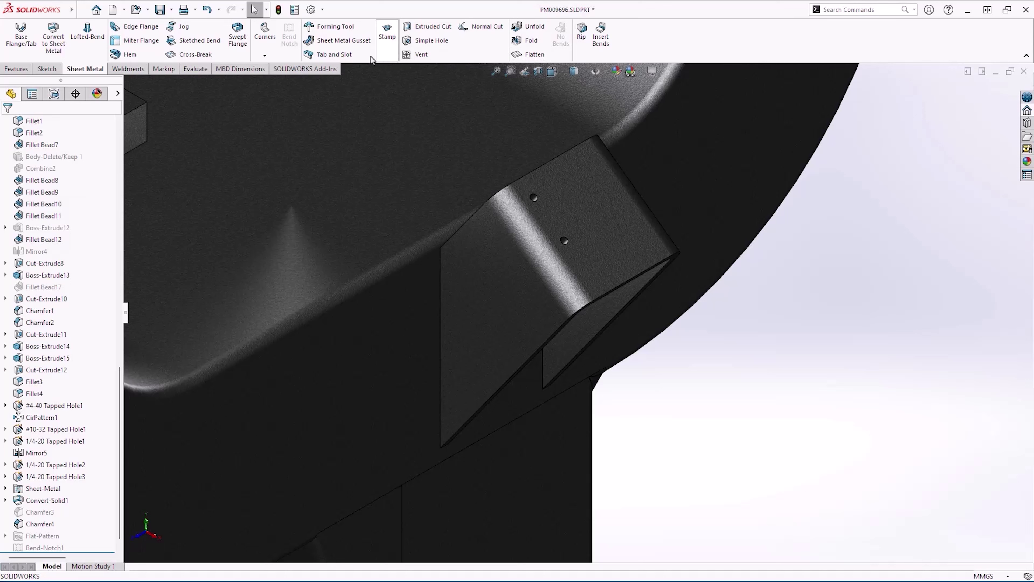
left_click(366, 58)
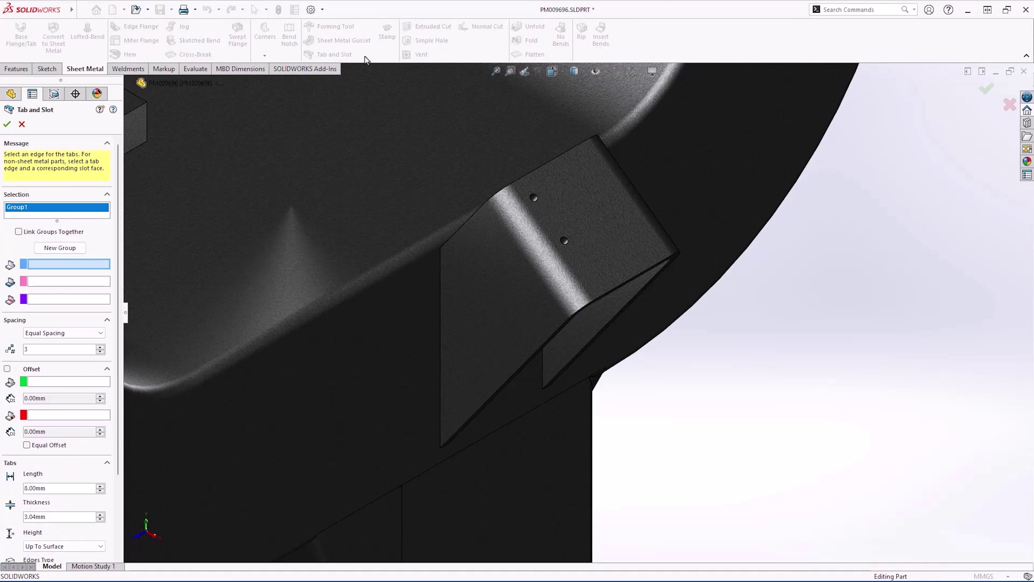
left_click(440, 293)
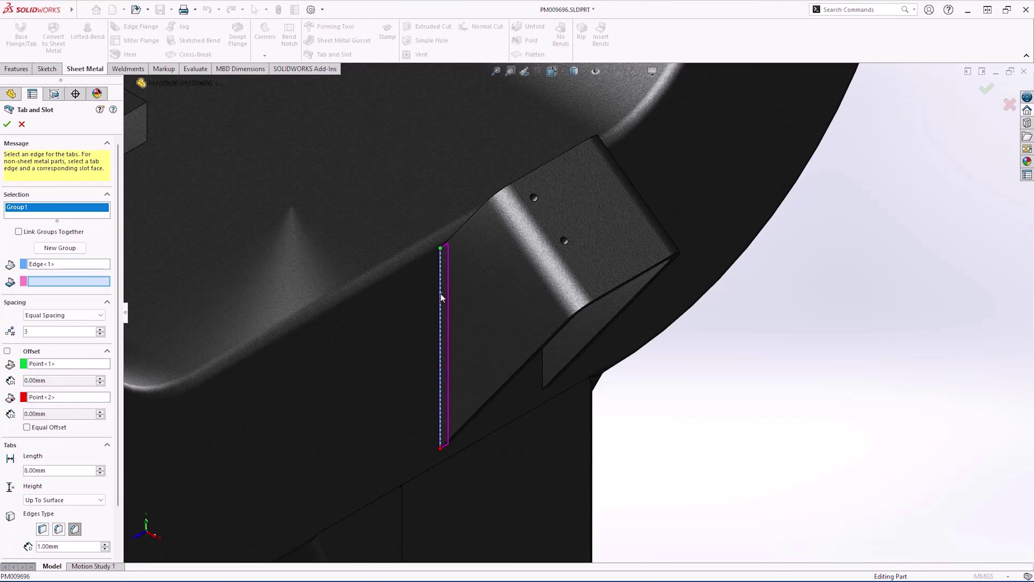
right_click(388, 322)
left_click(407, 355)
left_click(415, 361)
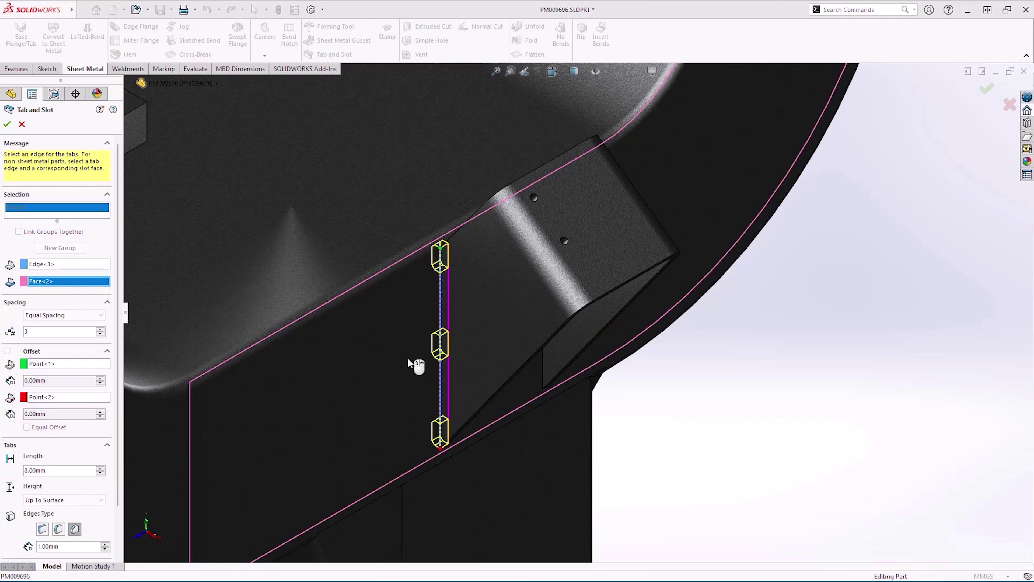
left_click(7, 351)
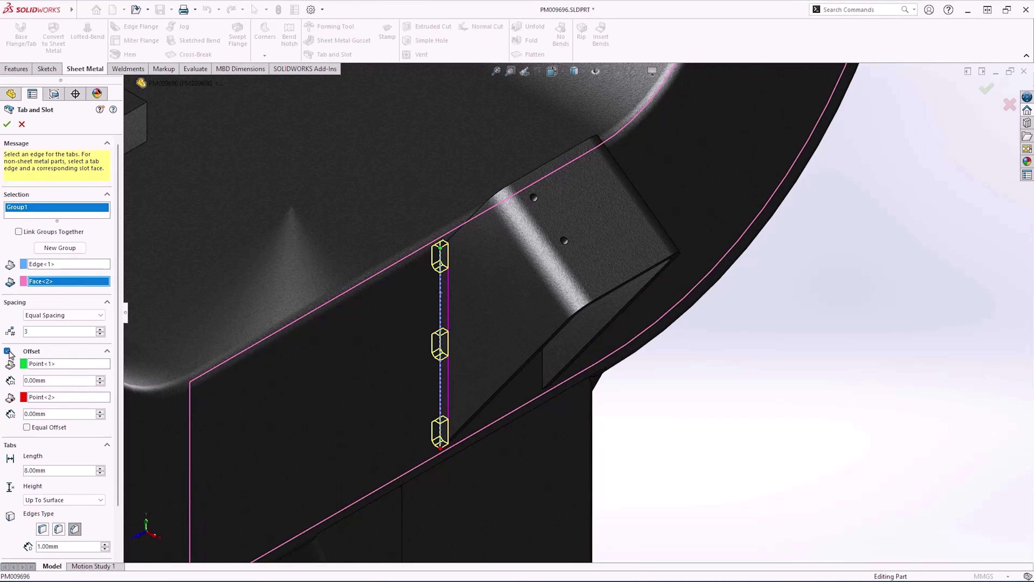
left_click(74, 426)
left_click(99, 378)
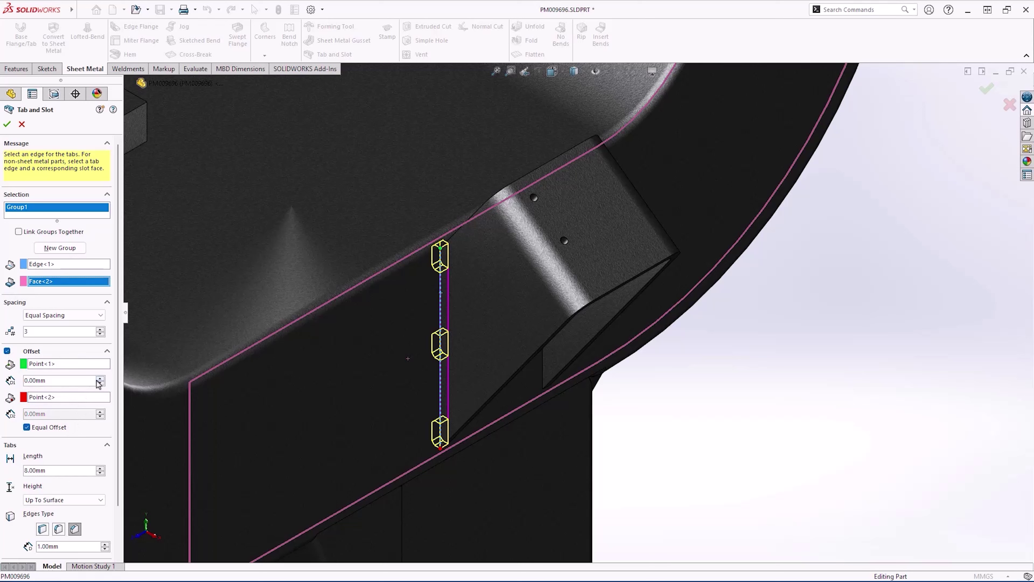
Add a second tab group on the flange edge against the hidden slot face.
left_click(79, 248)
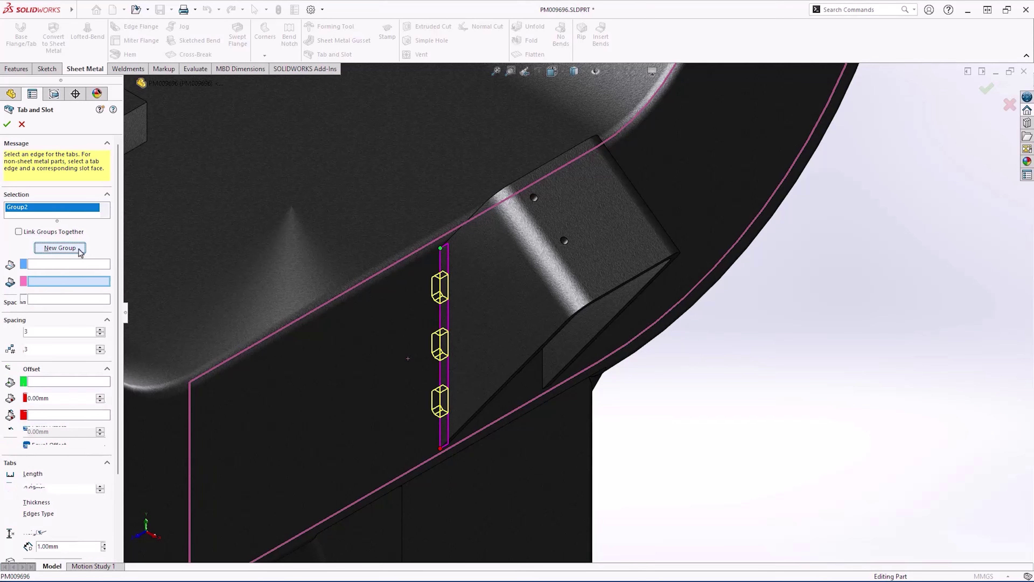
left_click(543, 376)
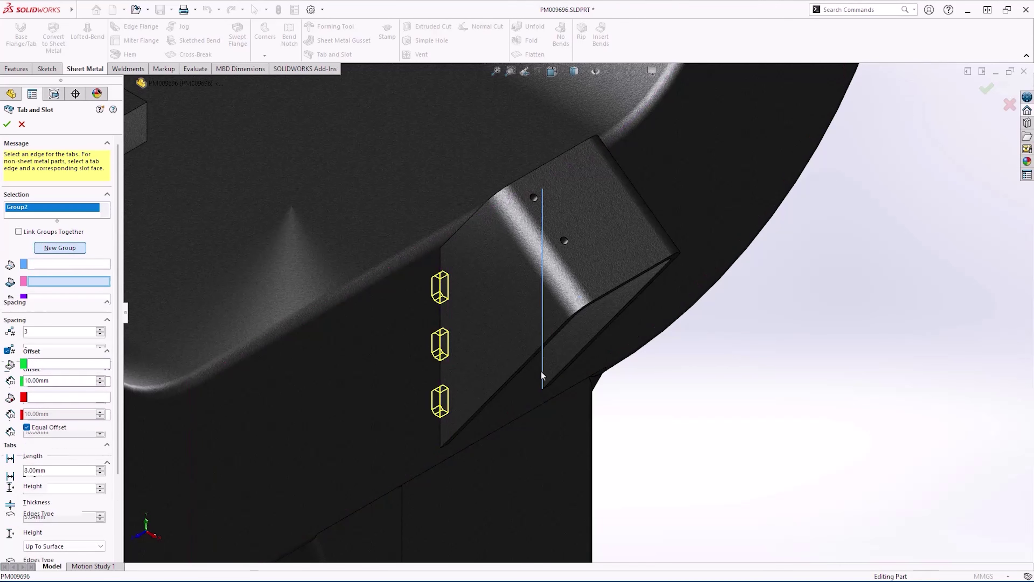
right_click(340, 373)
left_click(373, 402)
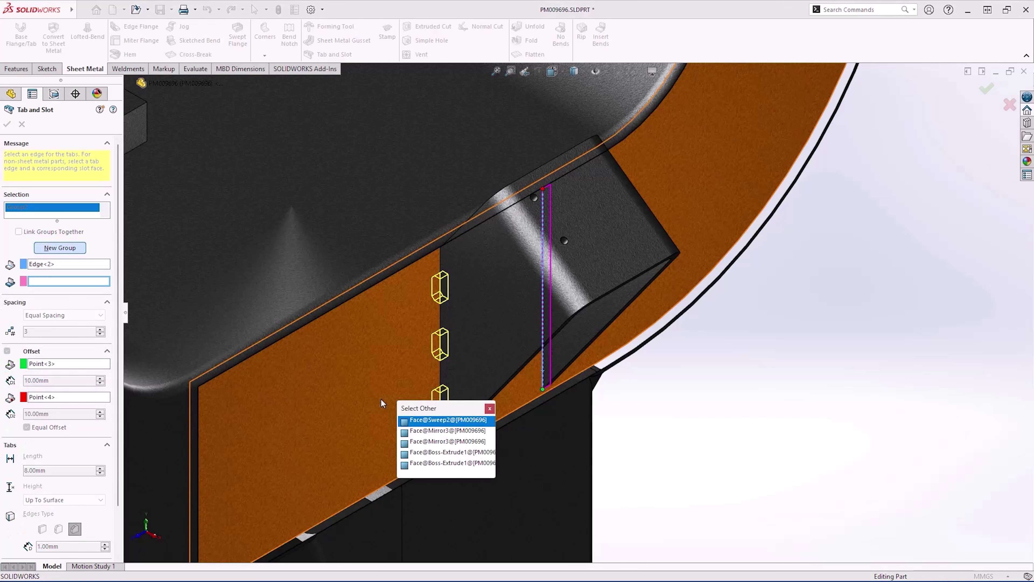
left_click(382, 400)
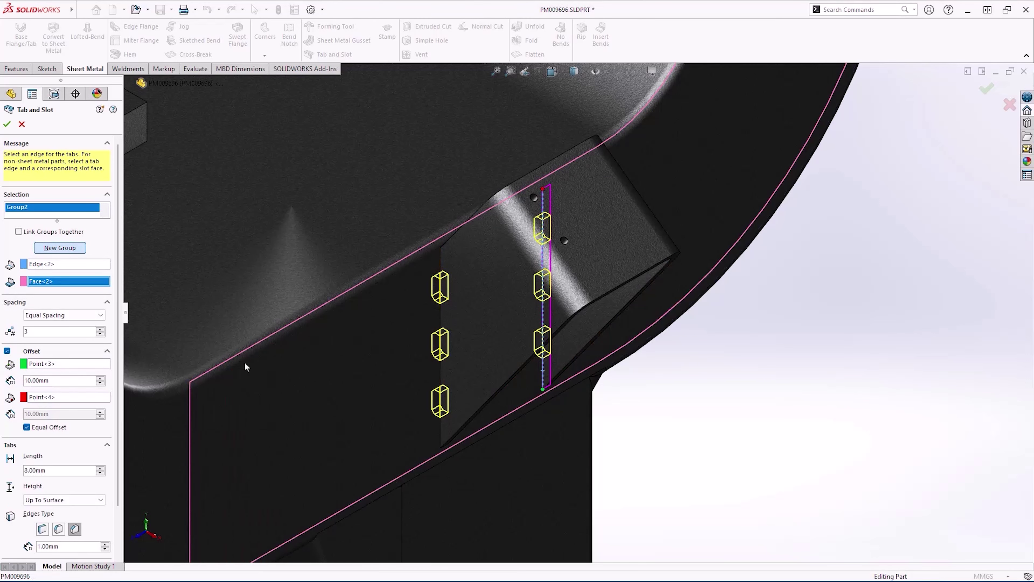
Center-align the second group's tabs at 7 mm spacing and skip the middle tab.
left_click(96, 316)
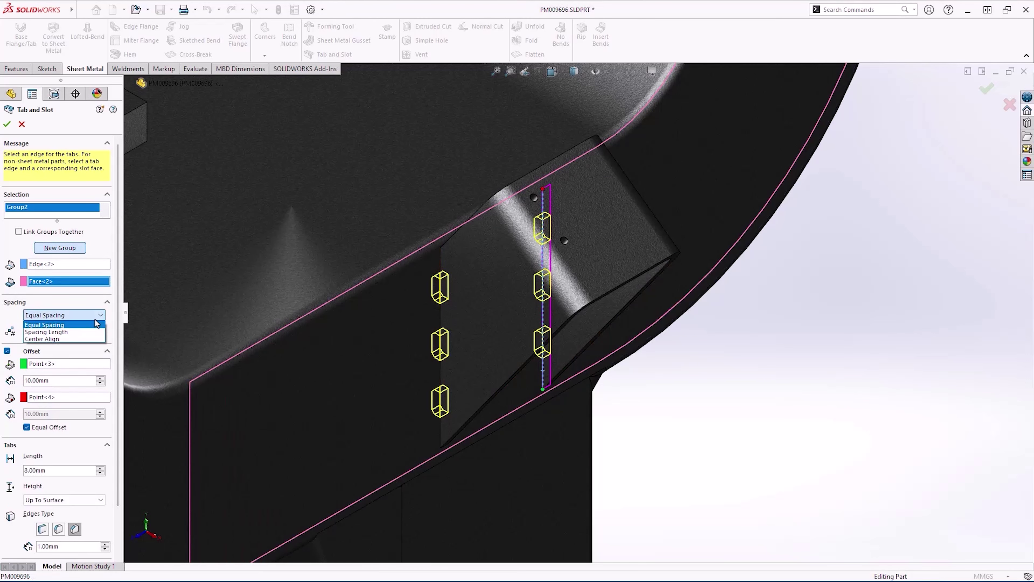
left_click(93, 340)
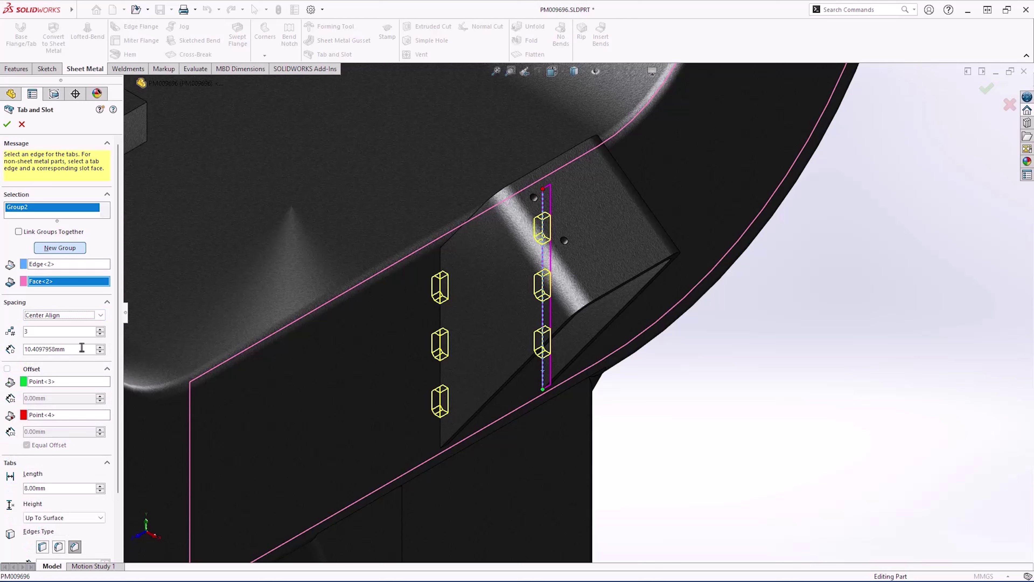
left_click(82, 348)
type("7")
key("Return")
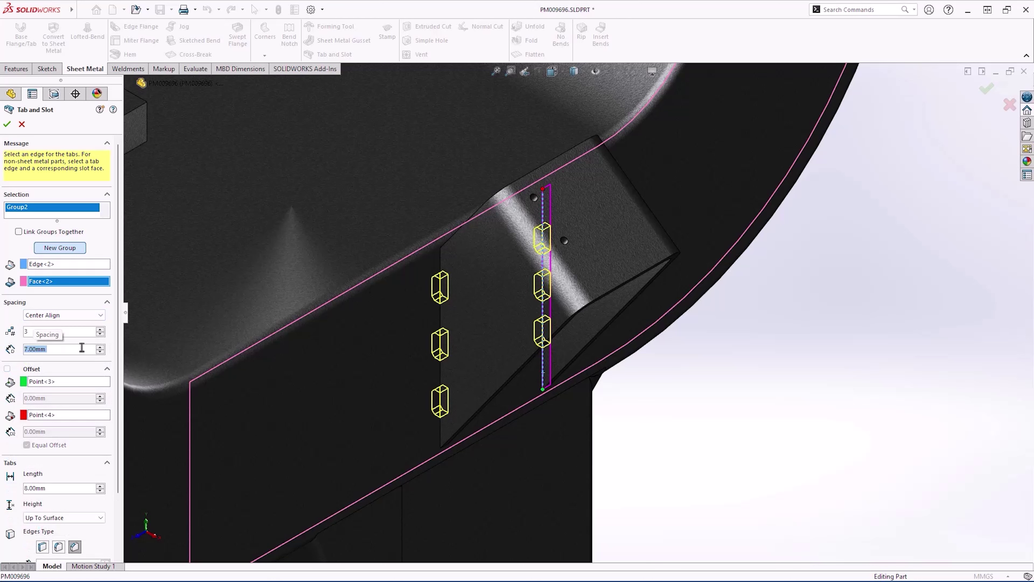
left_click(107, 369)
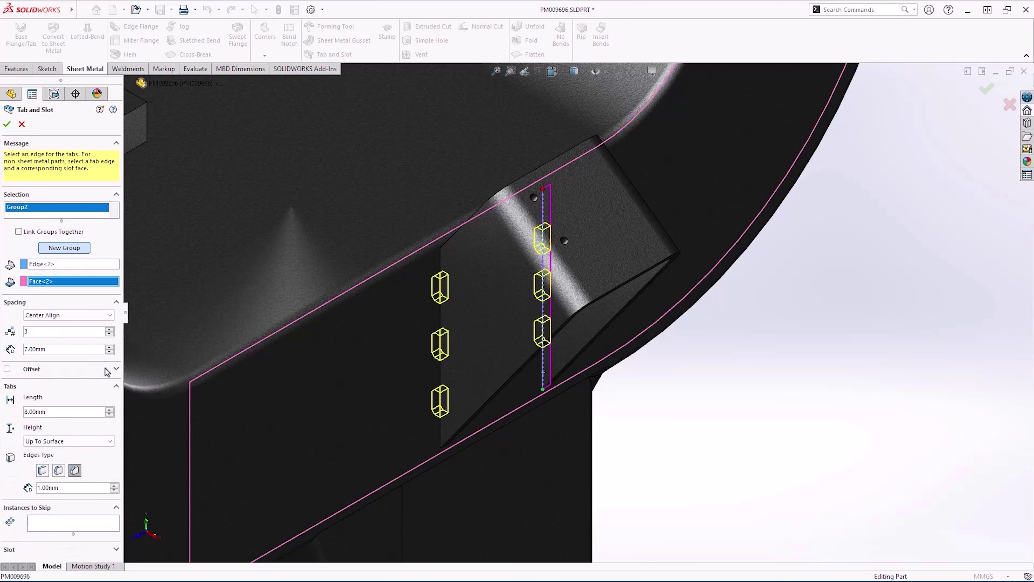
left_click(102, 521)
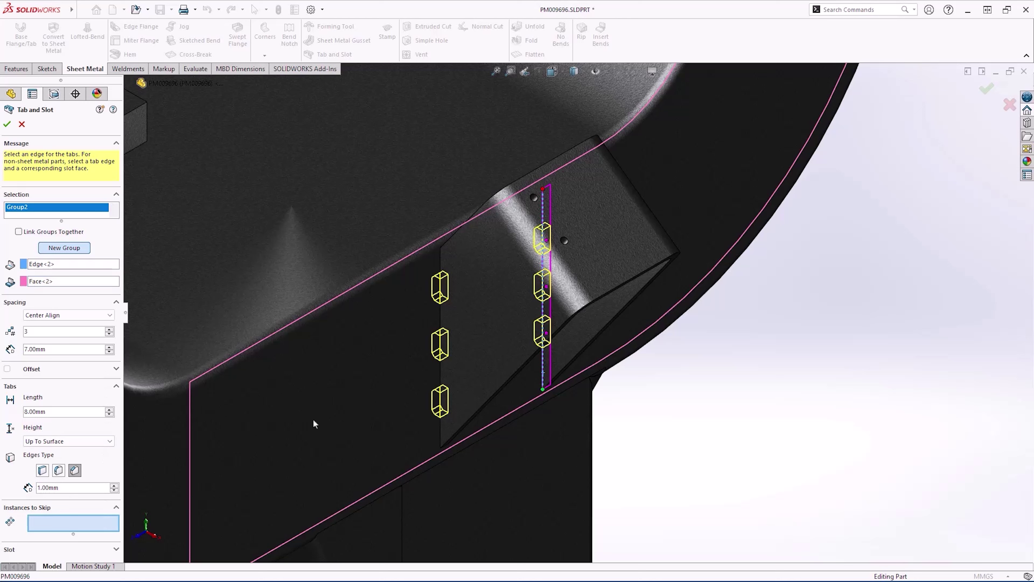
left_click(546, 287)
Create the tab and slot feature and check the tabs in the flat pattern before refolding.
left_click(985, 87)
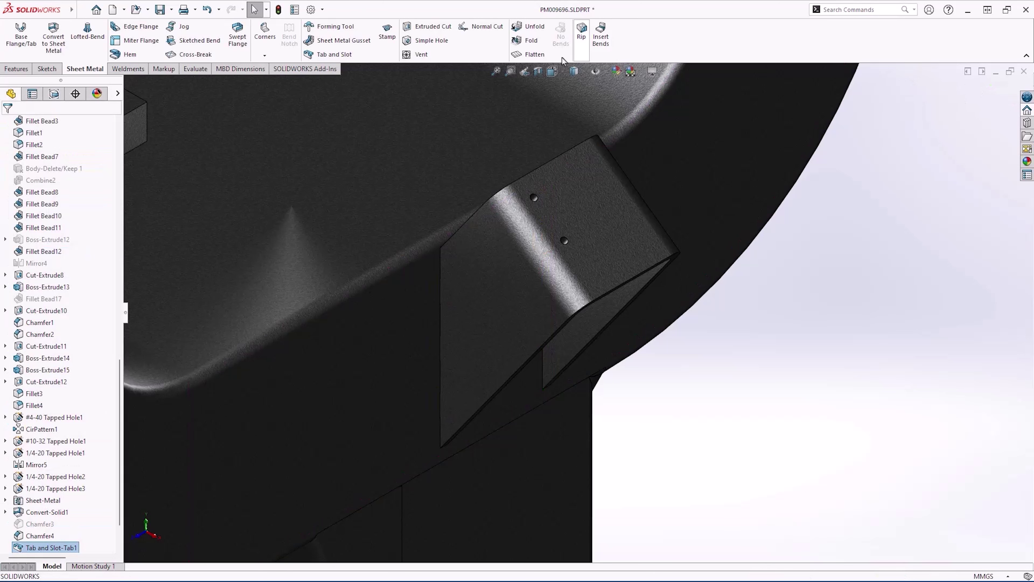
left_click(533, 54)
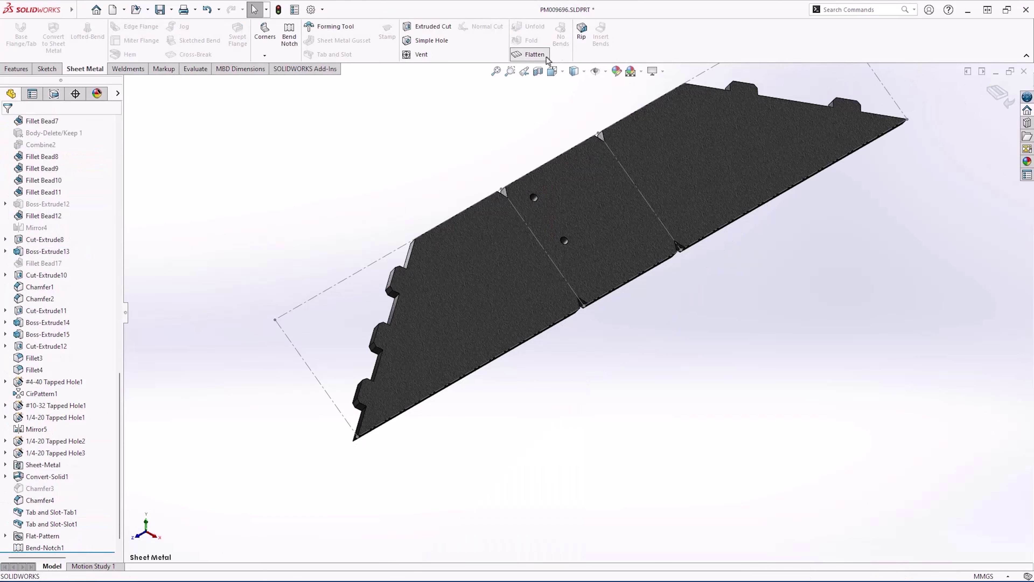
left_click(545, 57)
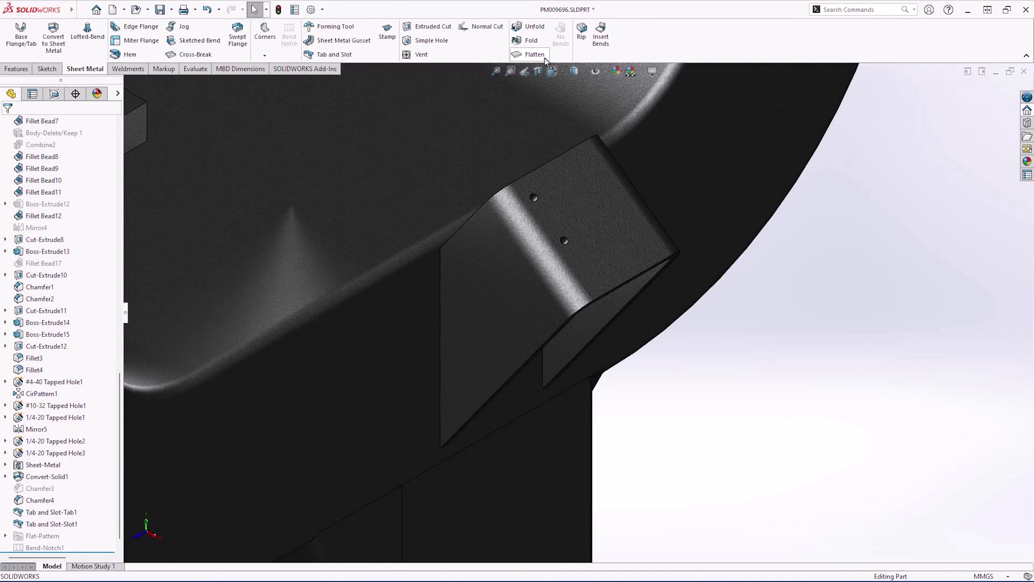
Start an edge flange on the chosen edge with varying lengths, first flange set to 30.00 mm.
left_click(149, 29)
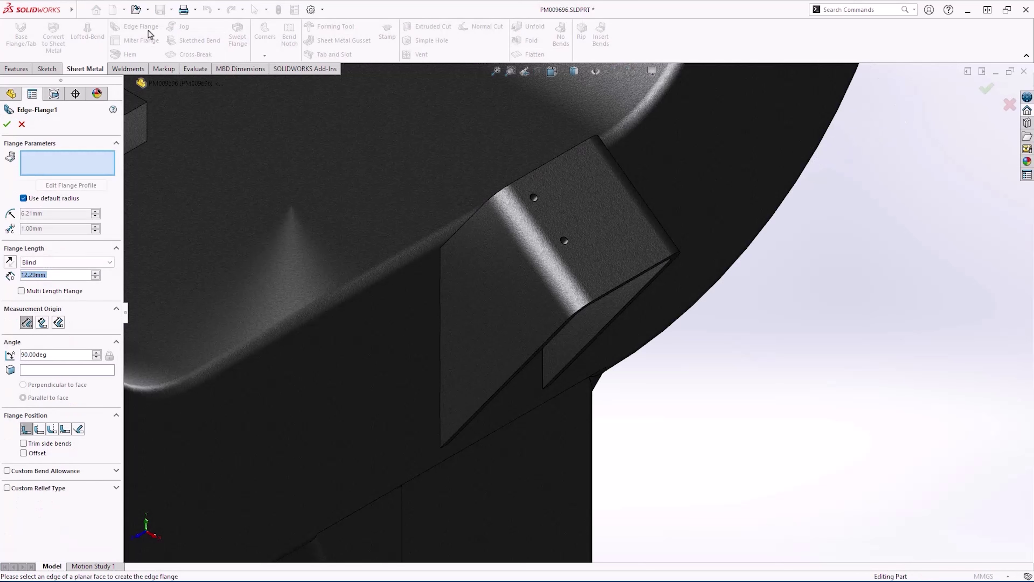
left_click(615, 288)
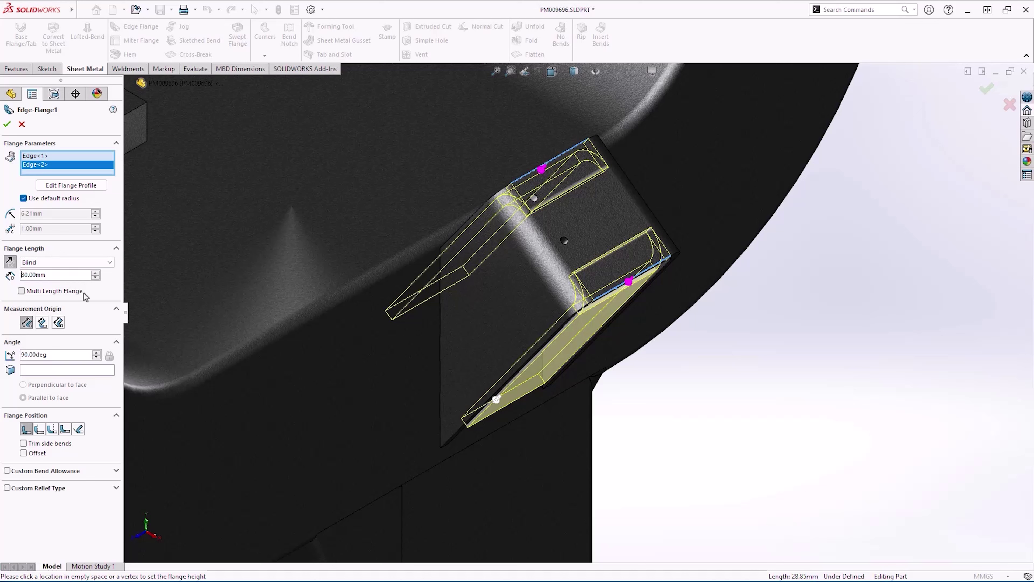
left_click(83, 292)
left_click(95, 278)
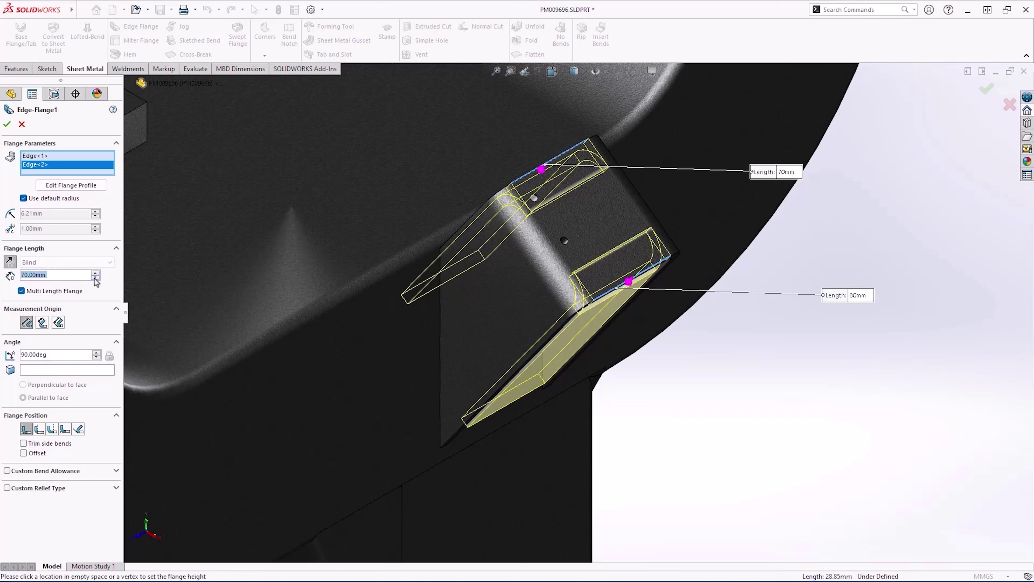
left_click(95, 277)
left_click(95, 277)
left_click(95, 278)
left_click(95, 277)
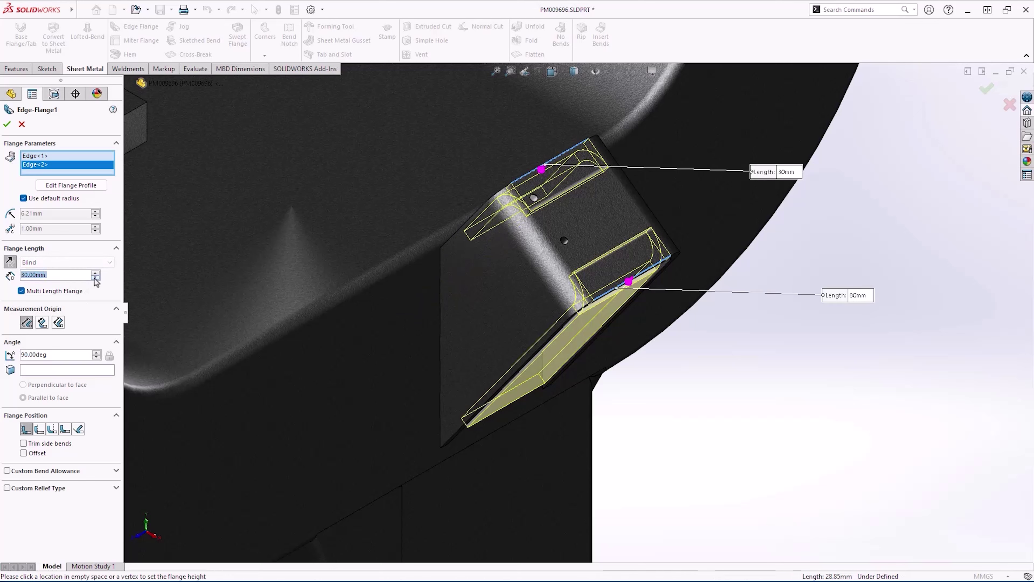
Give the flange a custom 2 mm bend radius, edit its profile and finish Edge-Flange1.
left_click(23, 198)
left_click(45, 213)
type("2")
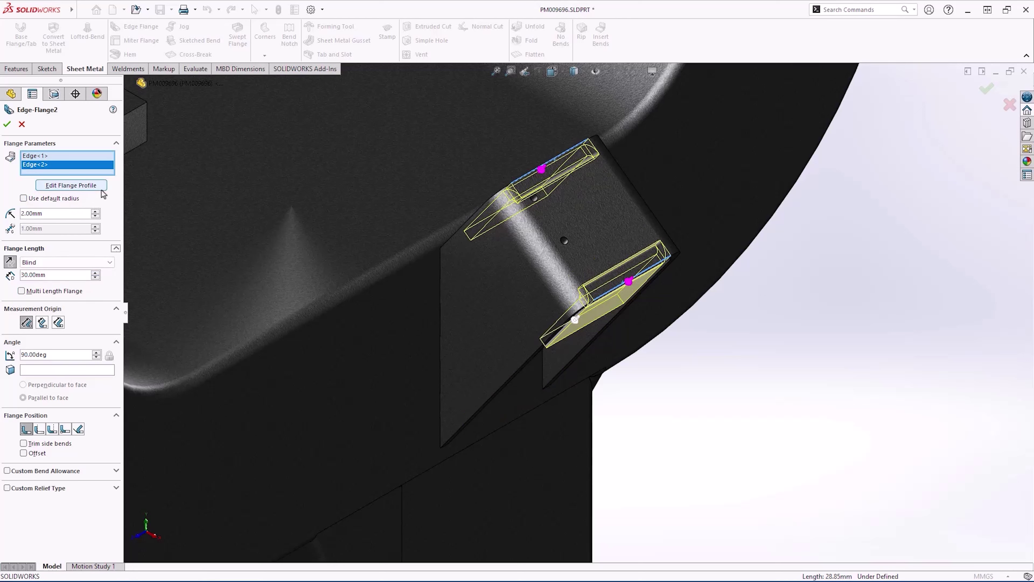
left_click(101, 188)
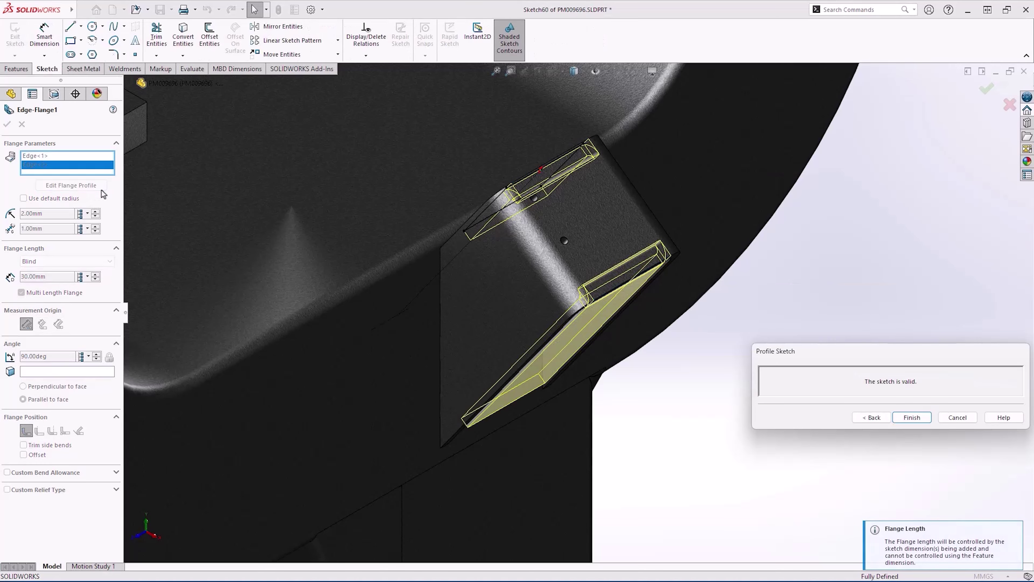
middle_click_drag(688, 384, 681, 360)
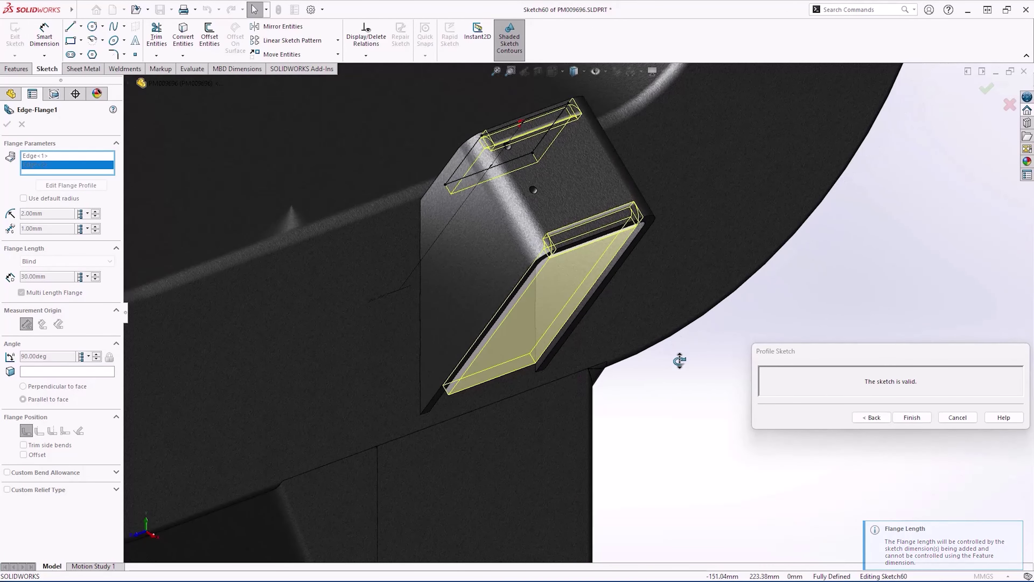
left_click(927, 421)
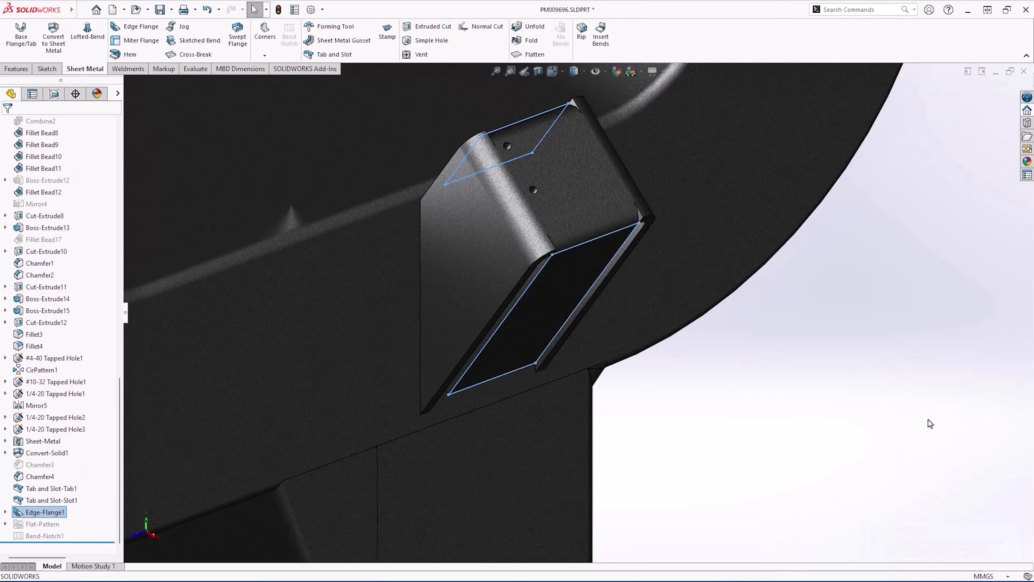
From the saved Groove Bead view, set up a groove bead between the chamfer face and flange top face.
key("space")
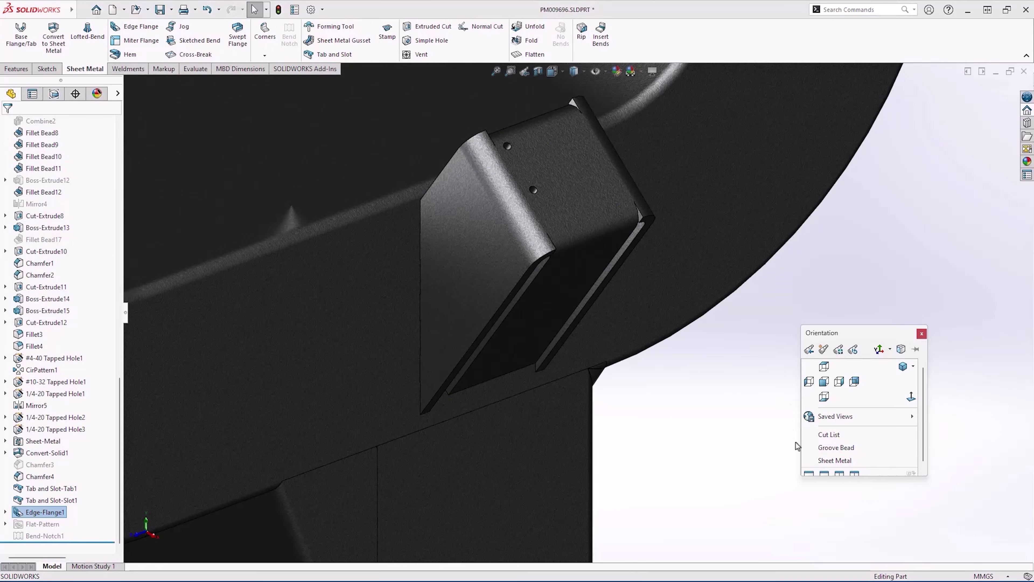
left_click(827, 449)
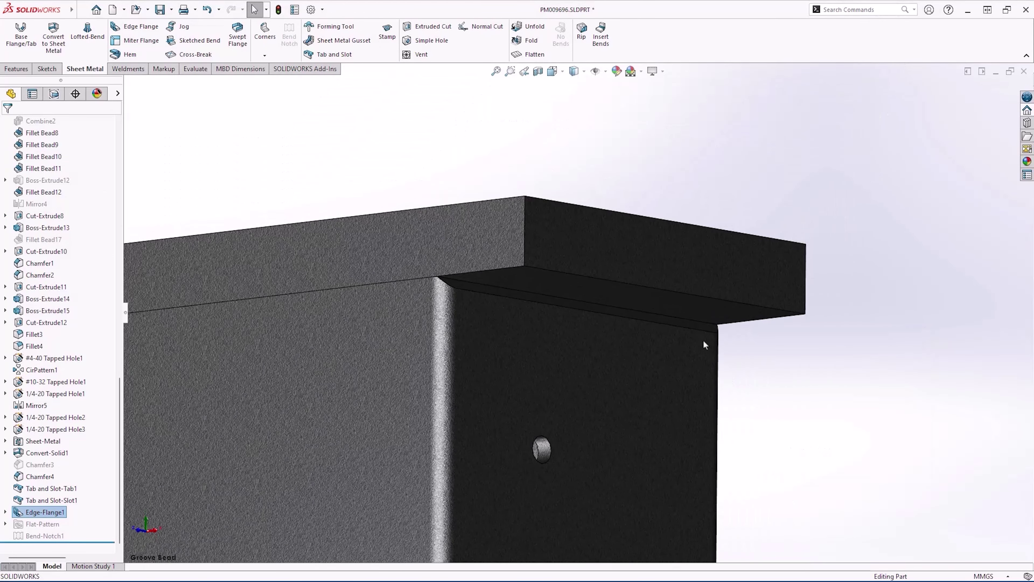
left_click(686, 325)
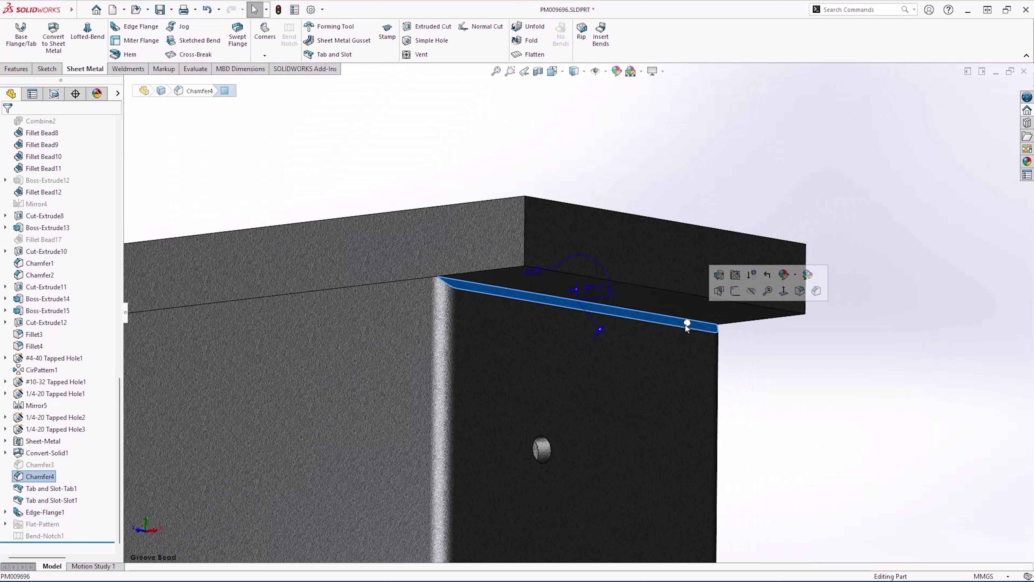
left_click(141, 69)
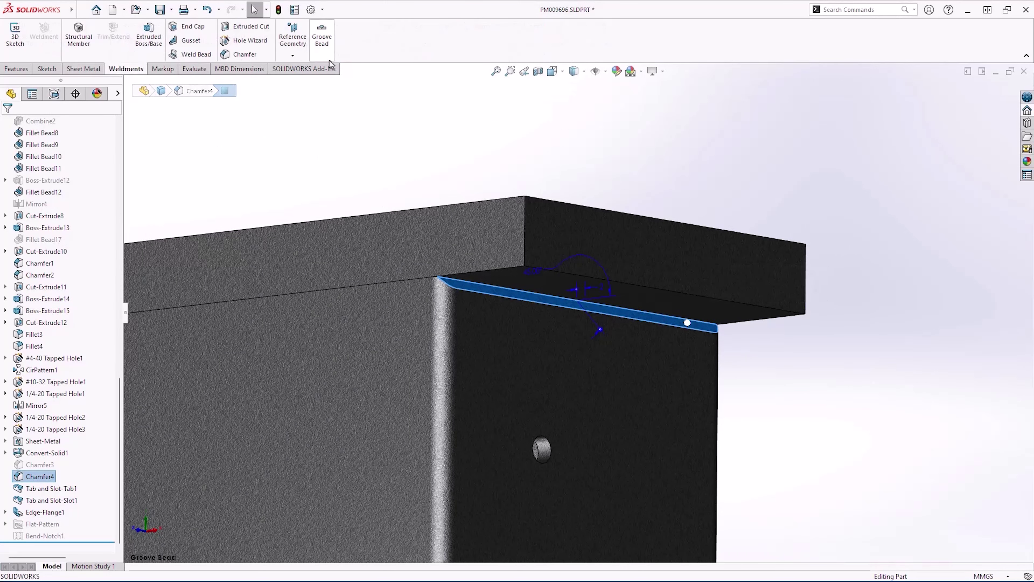
left_click(322, 36)
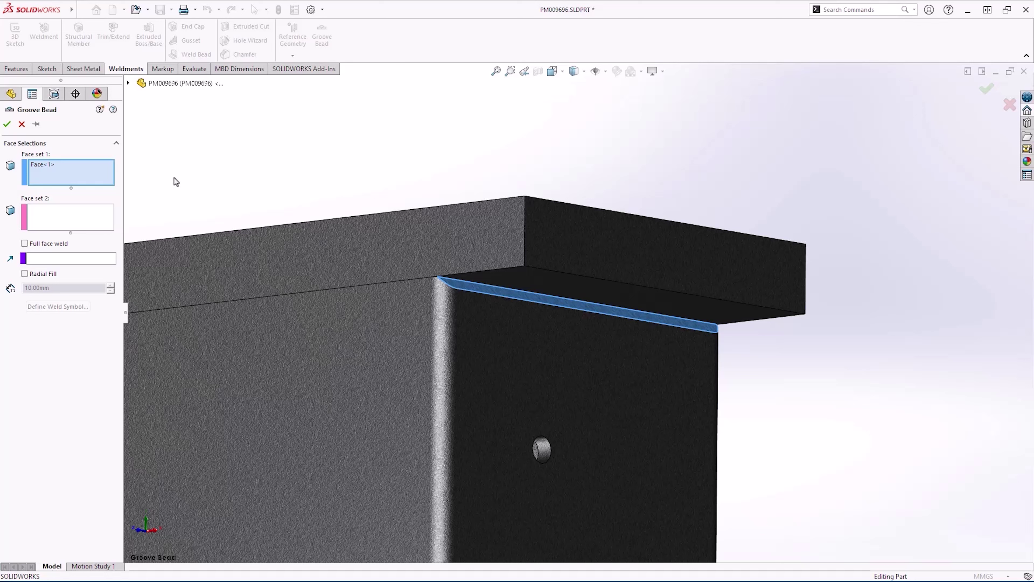
left_click(101, 220)
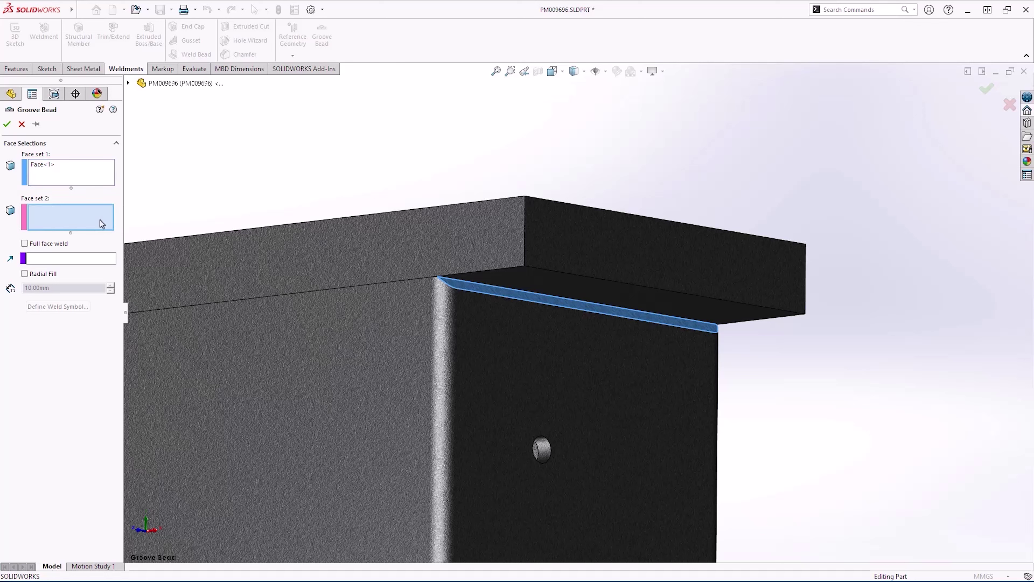
left_click(534, 291)
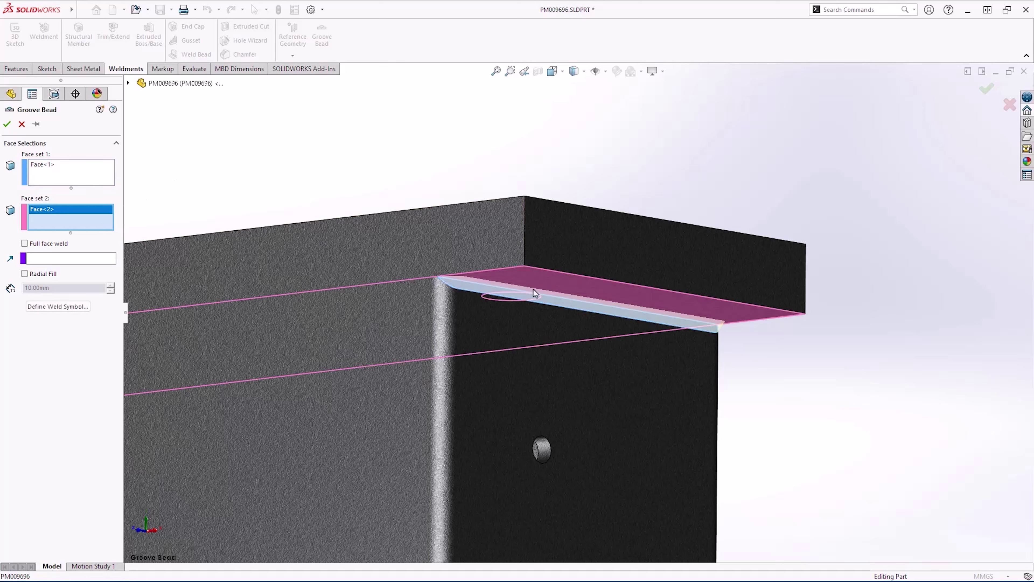
Add a bevel weld symbol with C - Chipping finish, root opening 2 and 90° groove angle, then finish Groove Bead1.
left_click(81, 306)
left_click(527, 239)
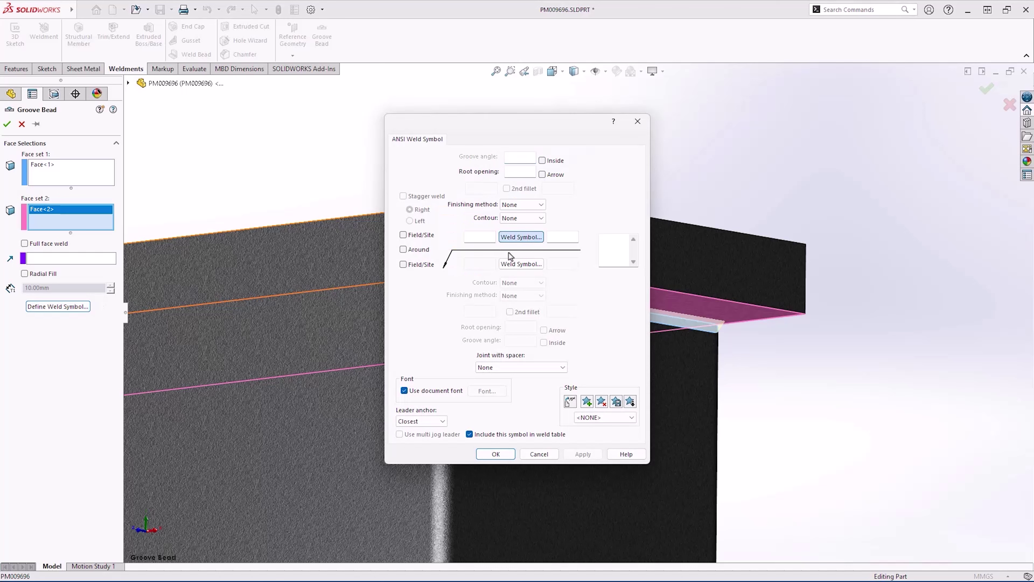
left_click(514, 264)
left_click(554, 279)
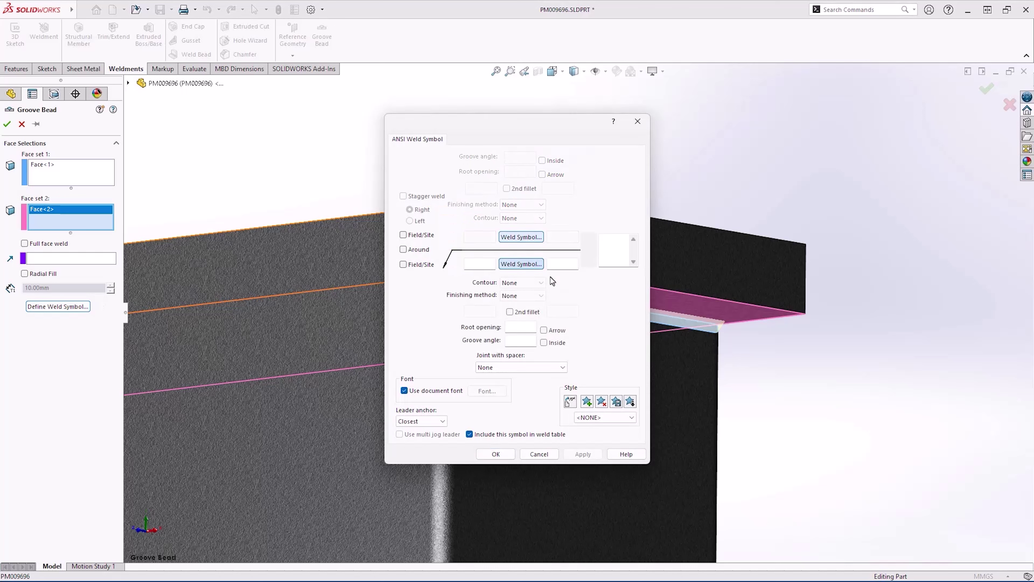
left_click(544, 296)
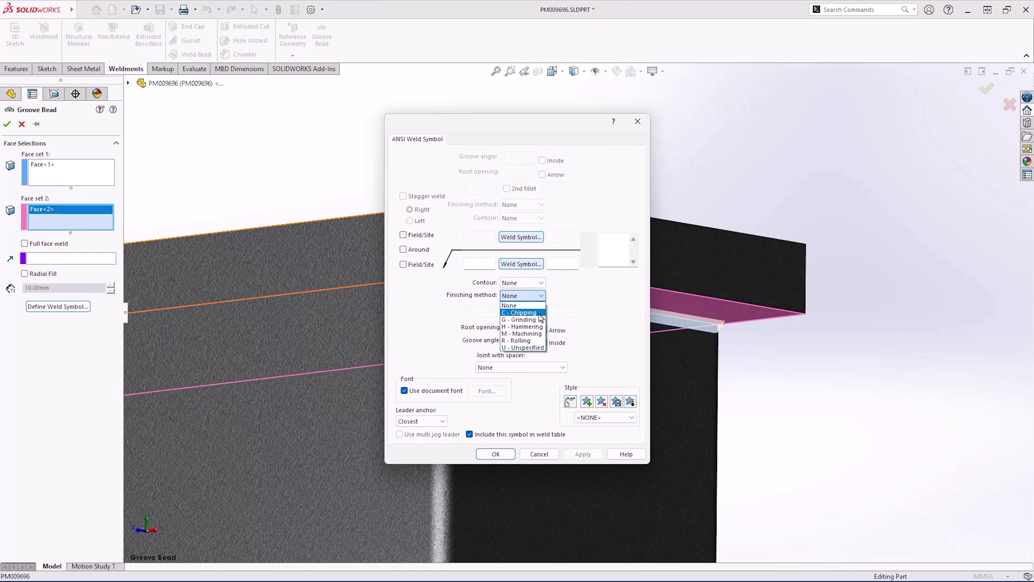
left_click(522, 301)
left_click(533, 326)
type("2")
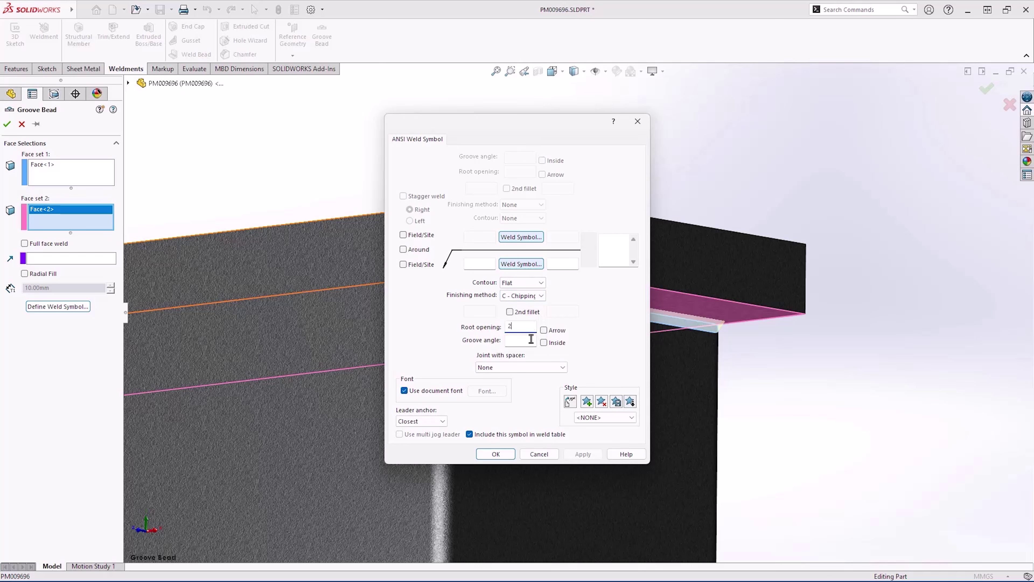
left_click(530, 339)
type("90")
left_click(495, 454)
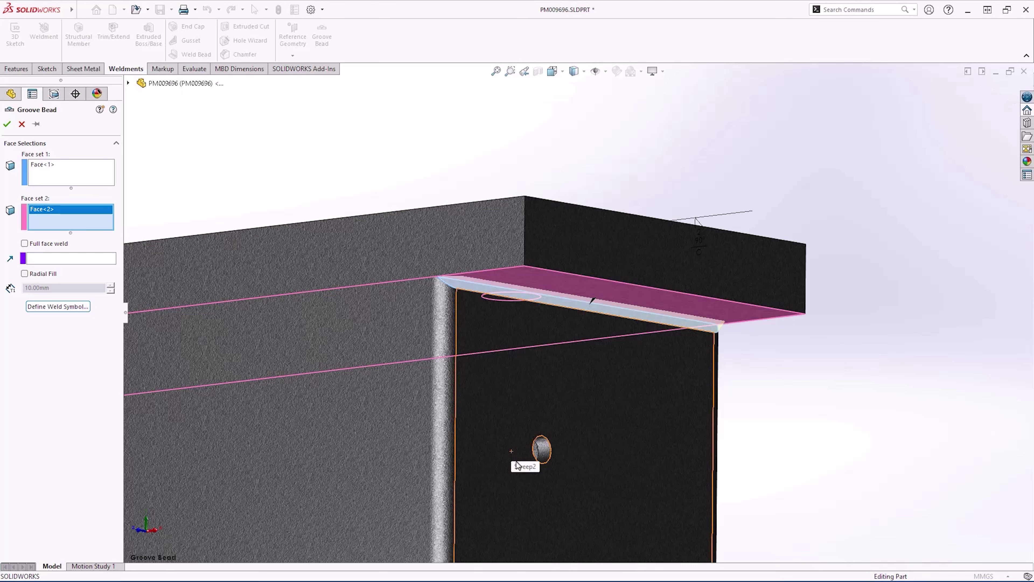
key("Return")
left_click_drag(696, 241, 735, 404)
Mirror the Groove Bead1 body across Plane1, with Right as the secondary mirror plane.
left_click(813, 432)
scroll(808, 444, "up", 8)
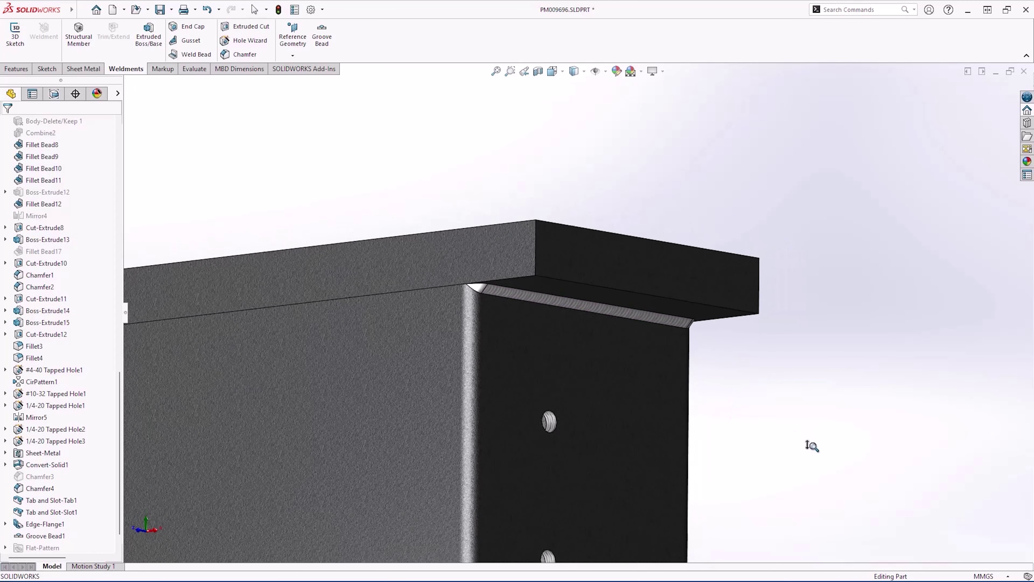
scroll(794, 503, "up", 3)
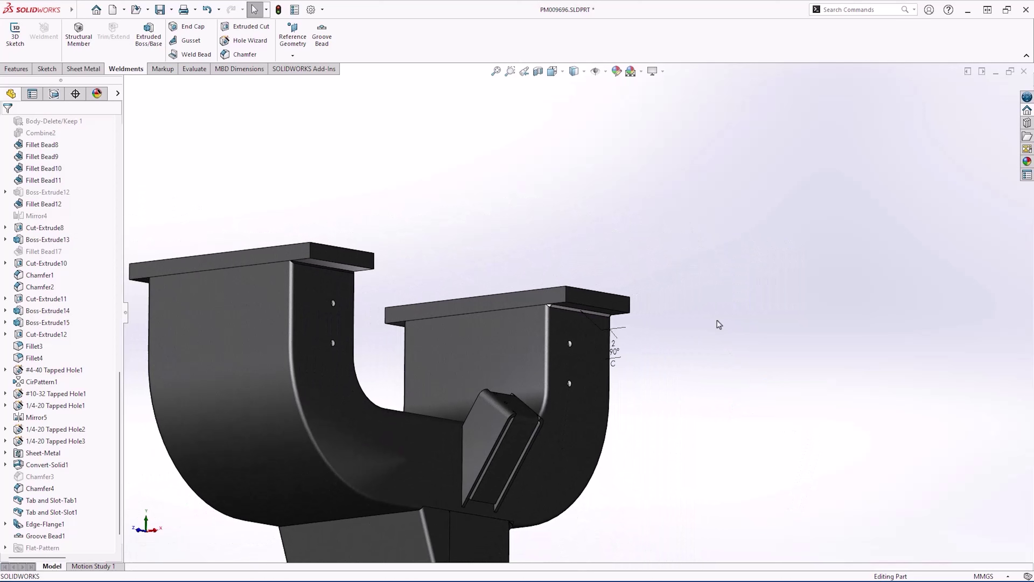
key("s")
left_click(781, 351)
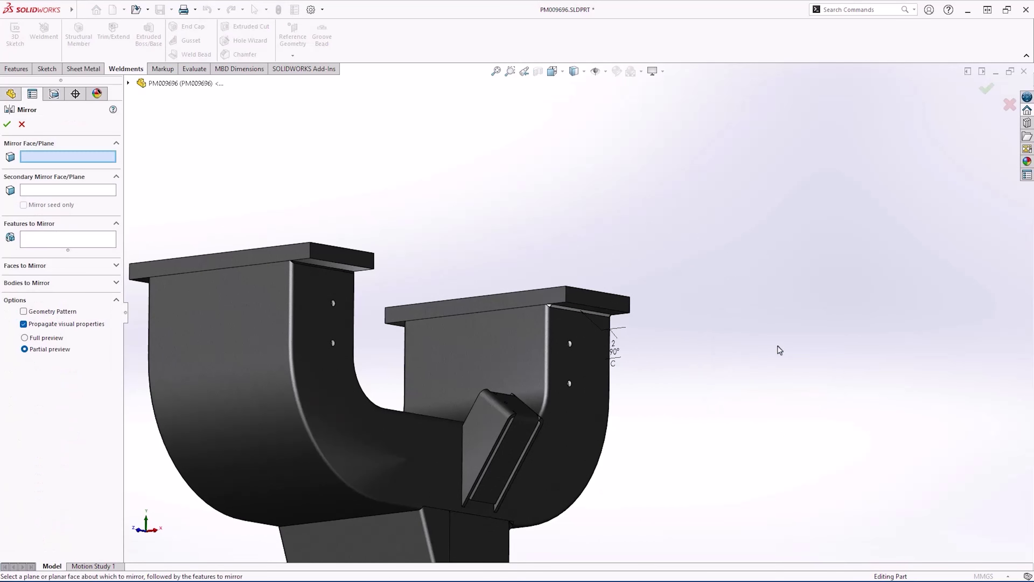
left_click(110, 282)
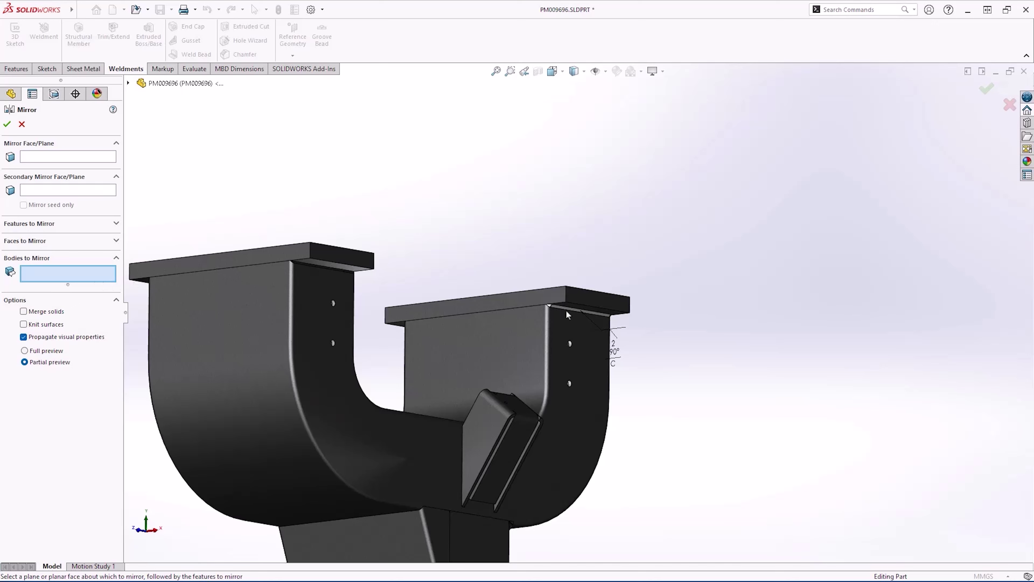
left_click(581, 314)
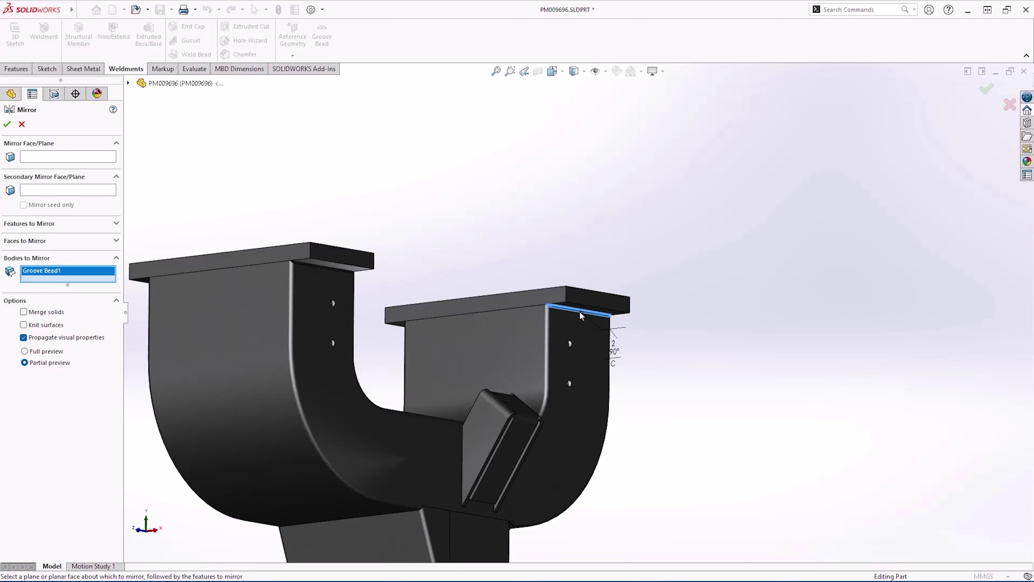
left_click(110, 158)
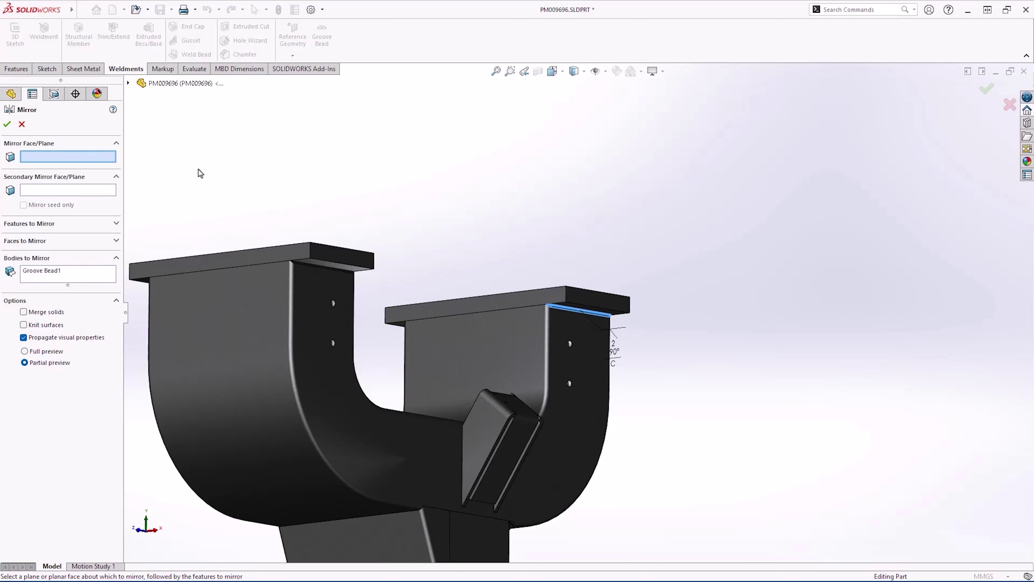
left_click(404, 409)
left_click(342, 531)
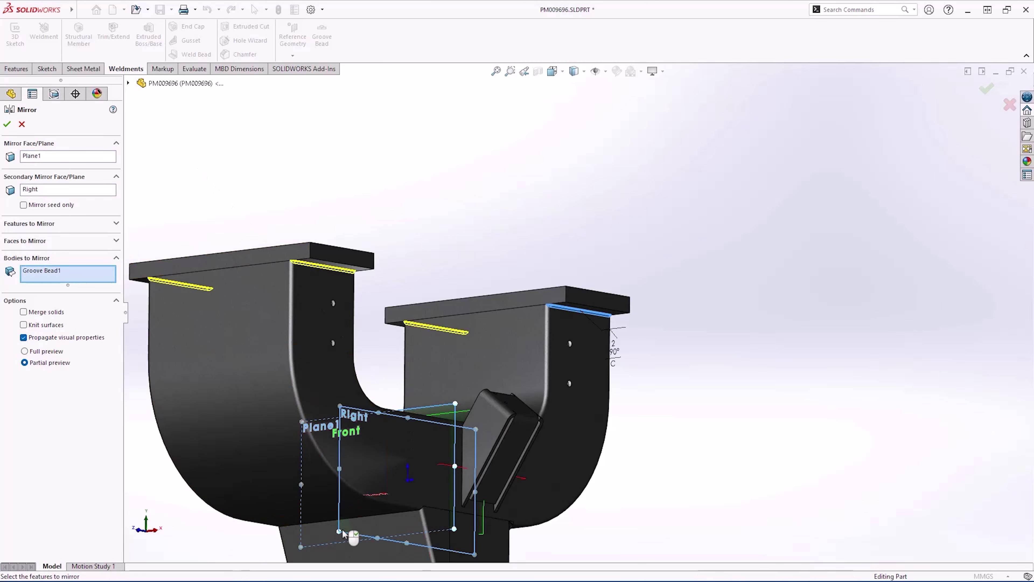
key("Return")
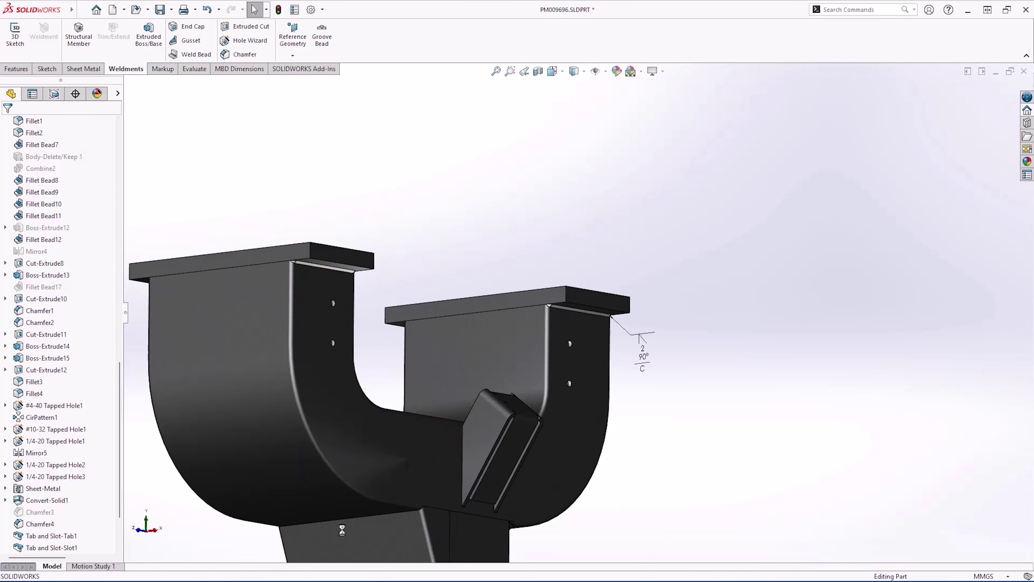
Open the Orientation popup with the Spacebar over the mirrored weldment part.
key("space")
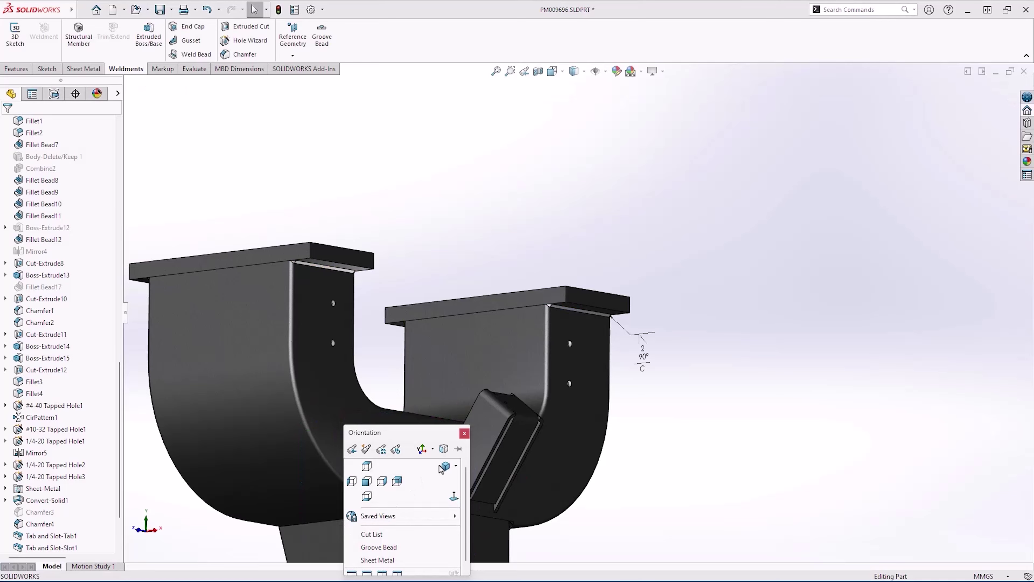